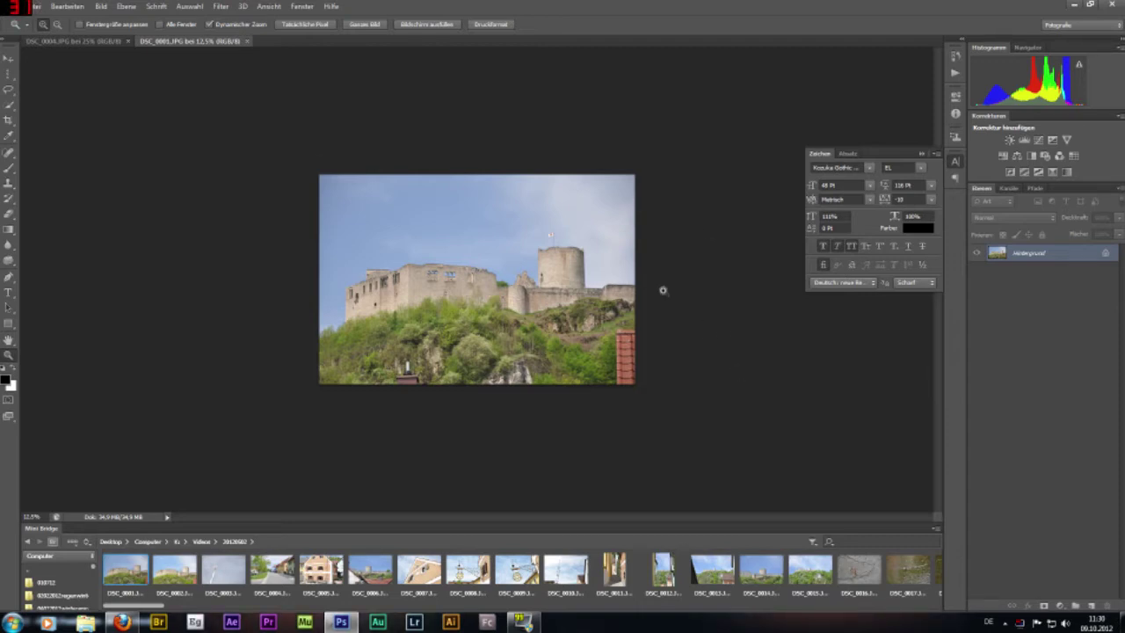
Zoom the castle photo to 16.7%, preview the DSC_0004 sky image, then return to DSC_0001
left_click(532, 281)
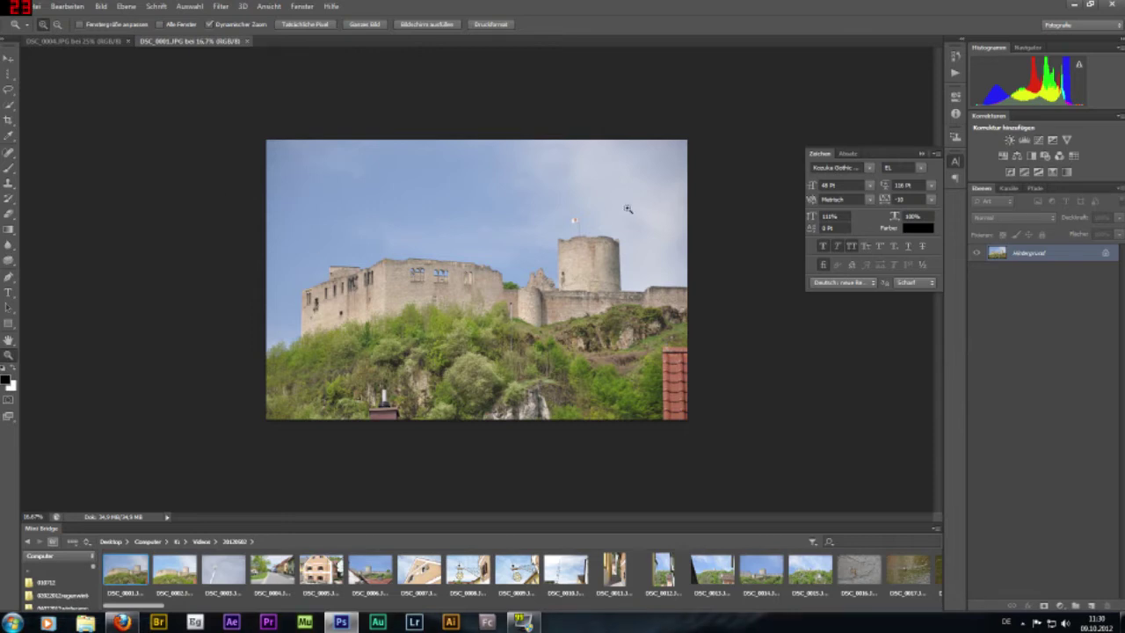
left_click(74, 43)
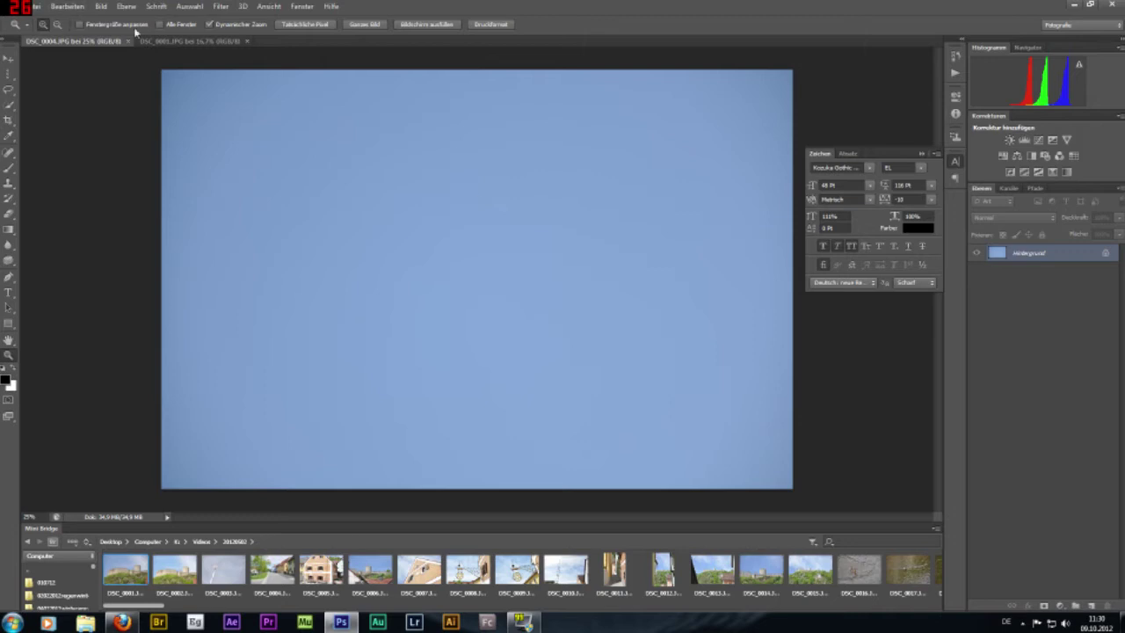
left_click(188, 42)
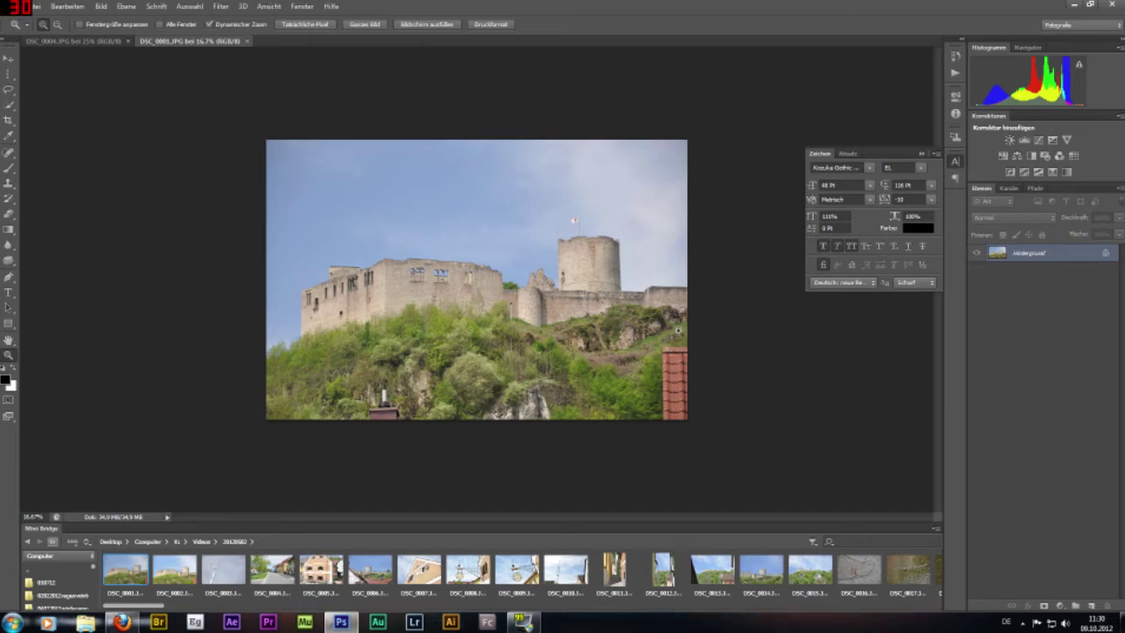
Select the sky above the castle with an enlarged Quick Selection brush
left_click(10, 106)
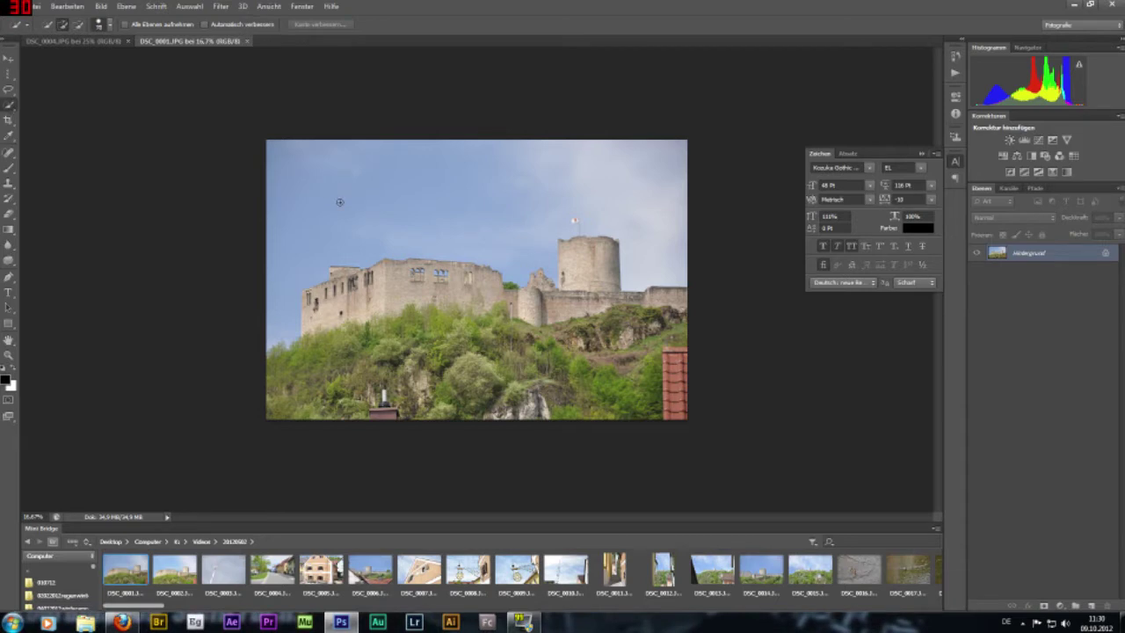
key("bracketright")
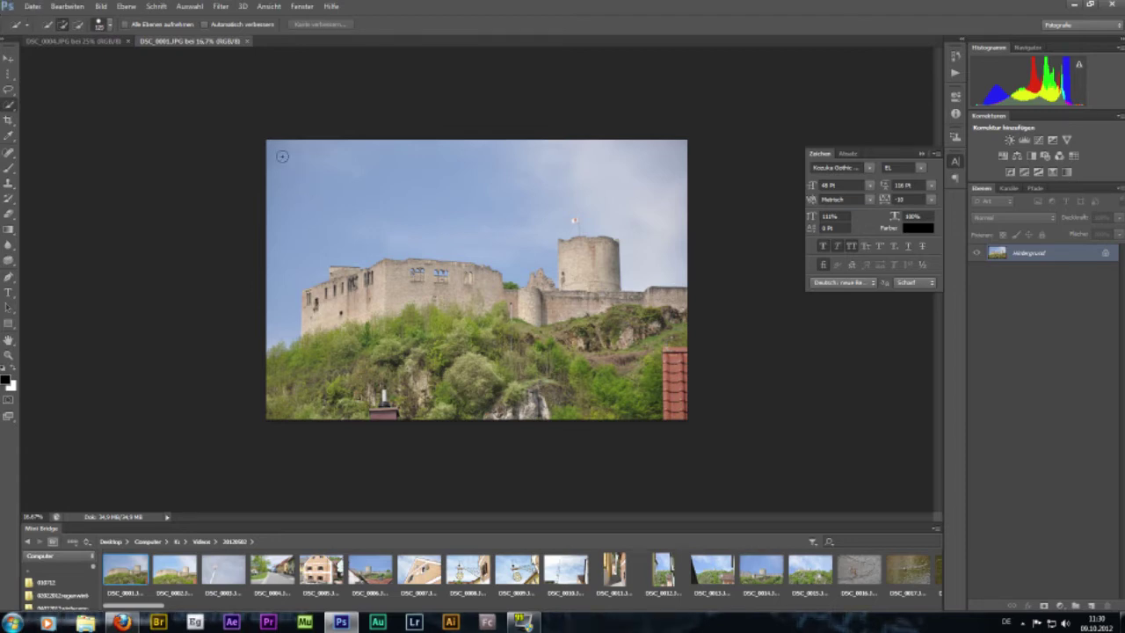
left_click_drag(635, 186, 384, 156)
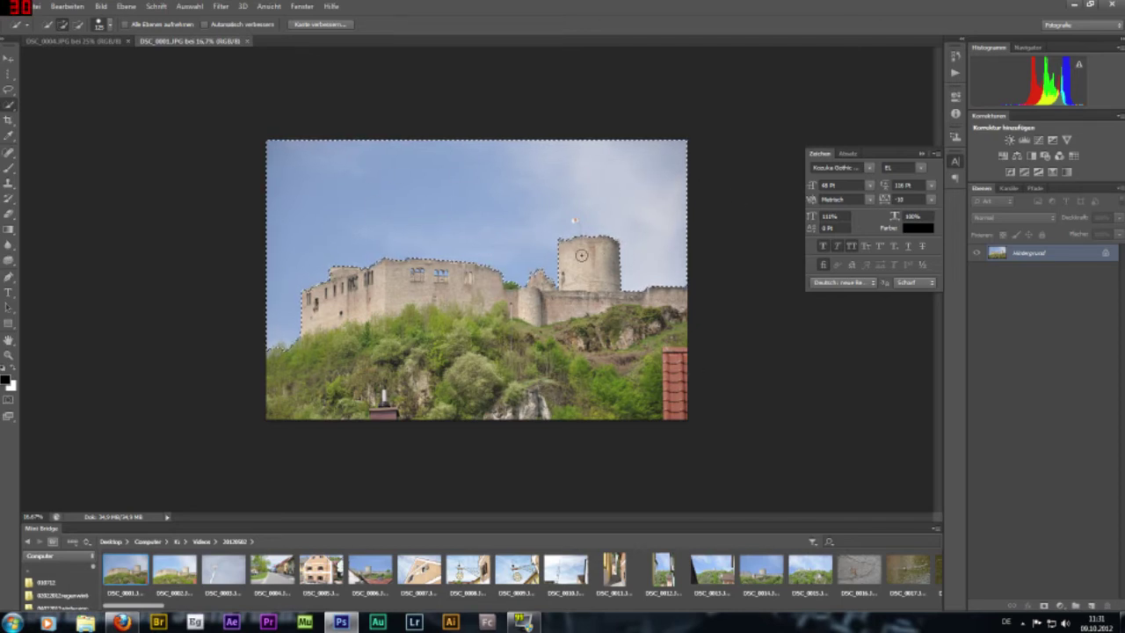
Zoom in on the tower and subtract the ruin wall from the sky selection with a smaller brush
left_click(9, 355)
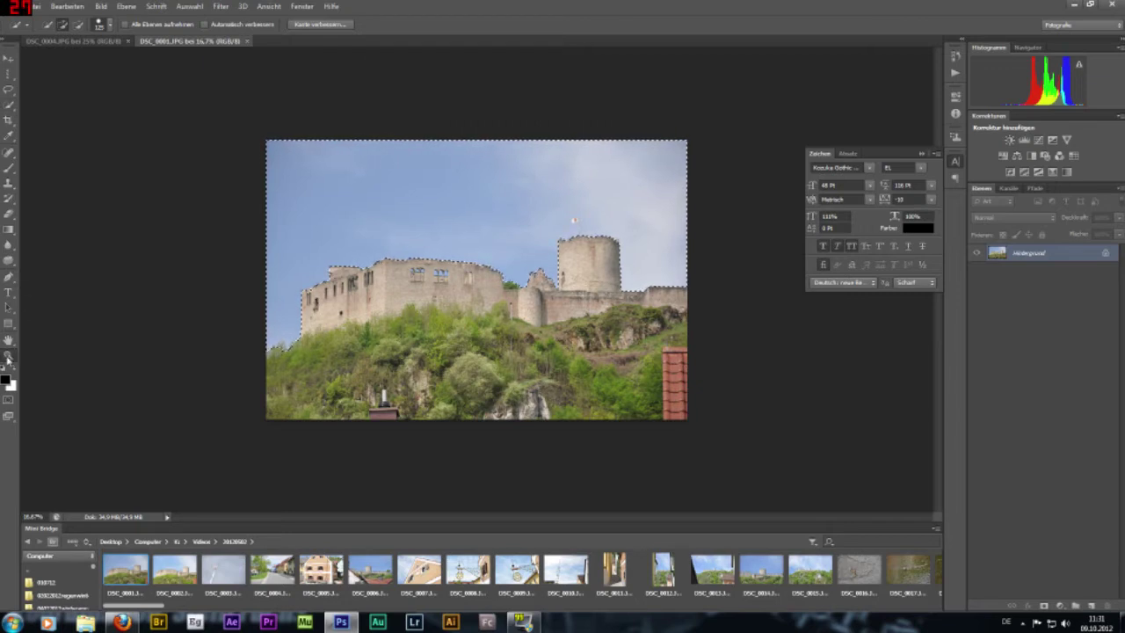
left_click(658, 236)
left_click(650, 233)
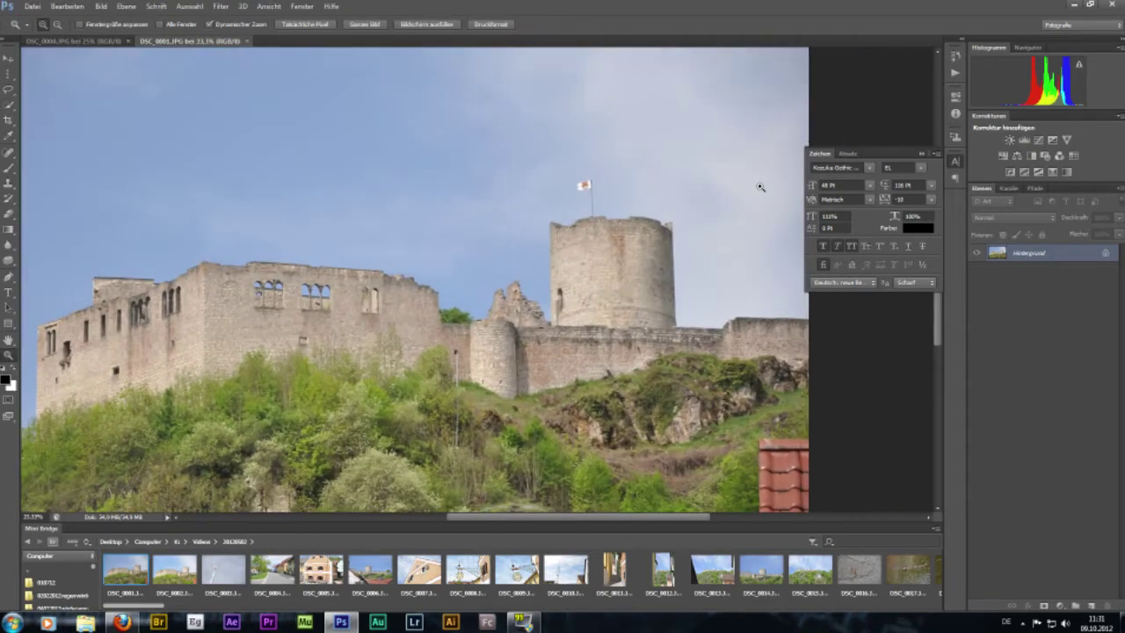
left_click(605, 231)
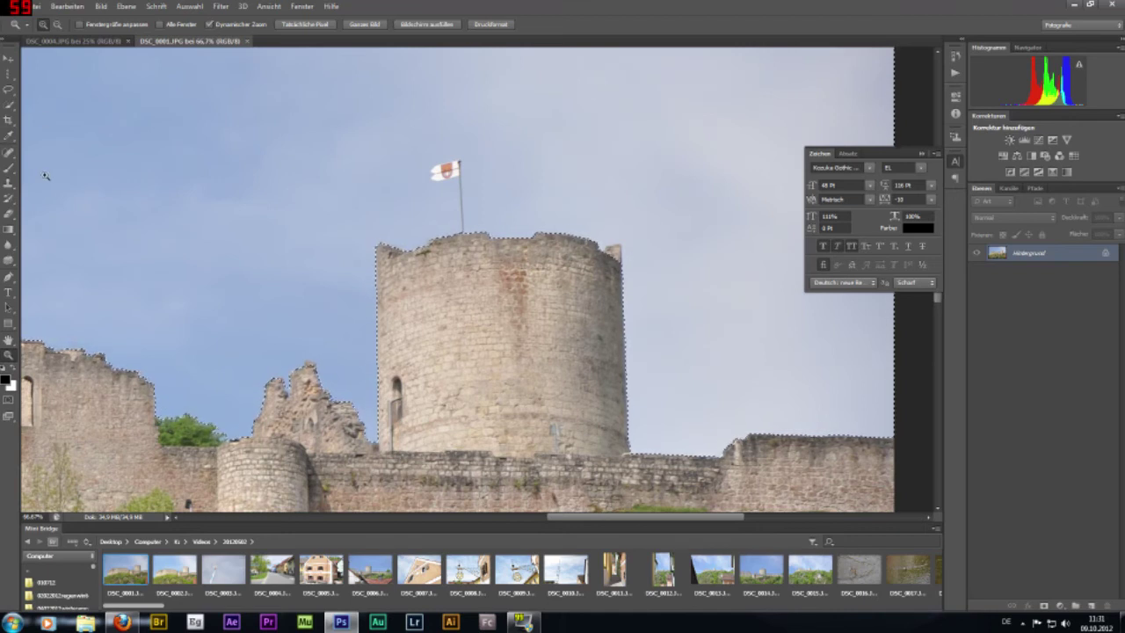
left_click(9, 109)
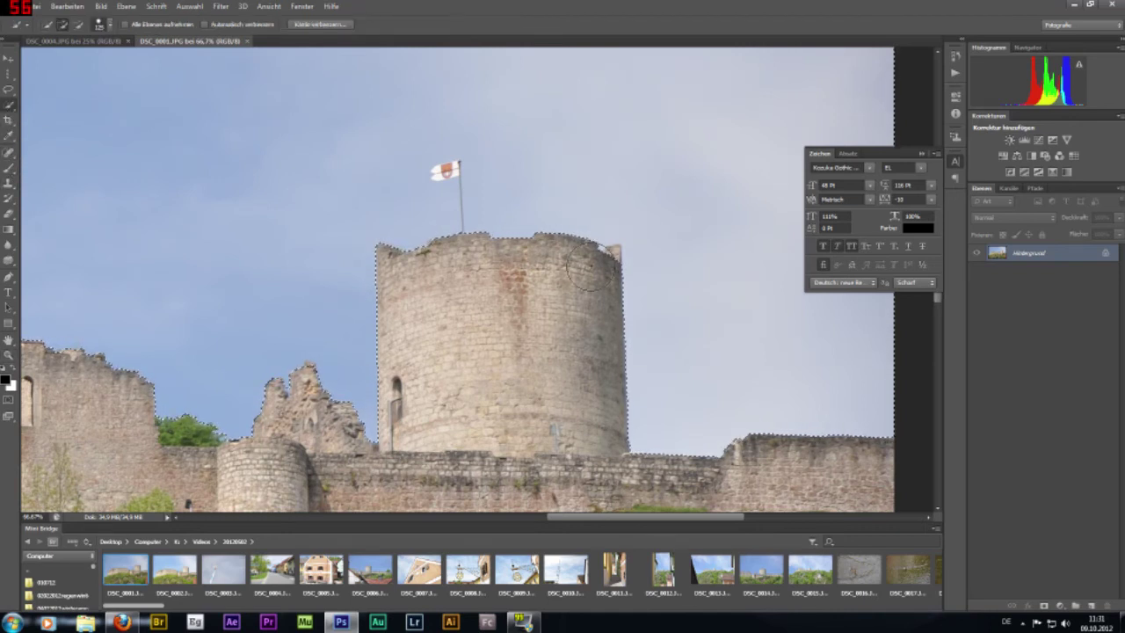
key("alt")
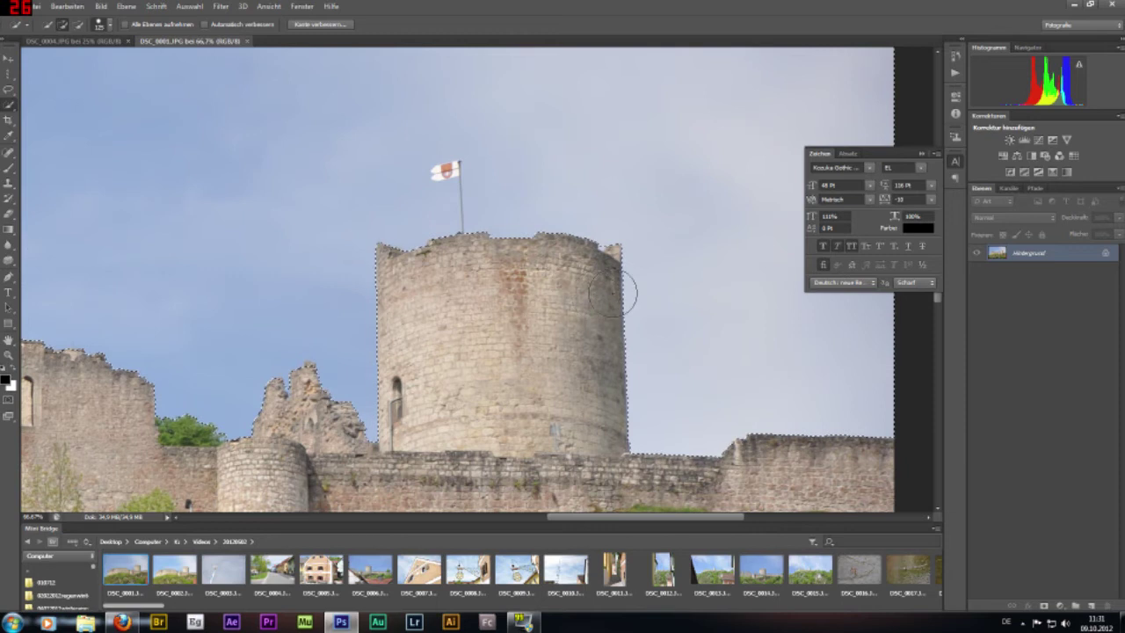
key("bracketleft")
key("bracketleft")
key("bracketleft")
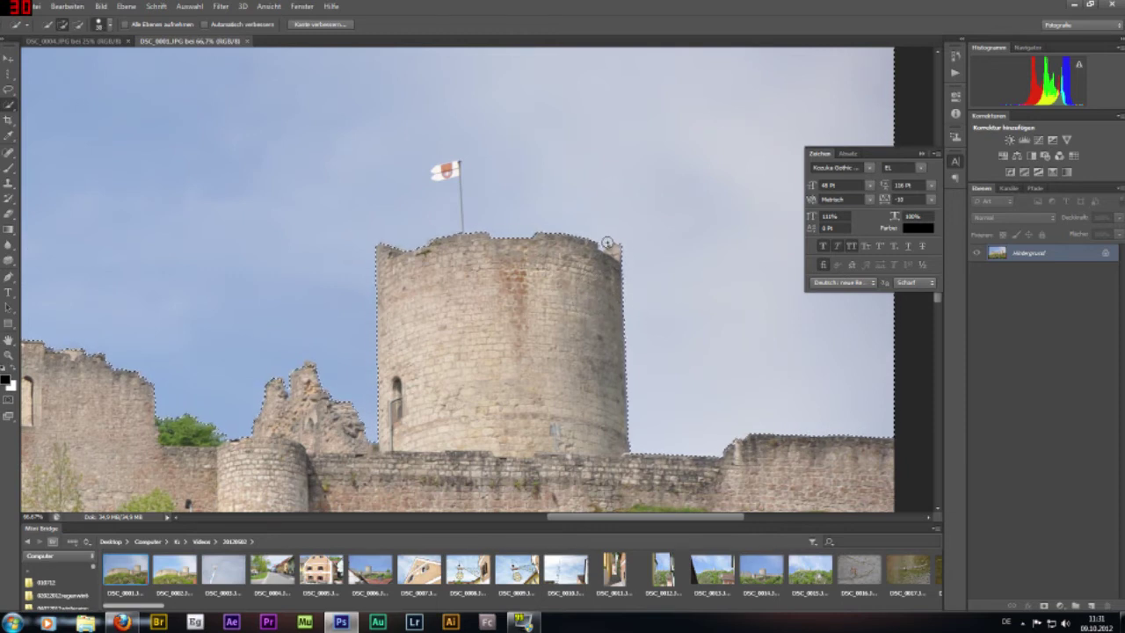
key("alt")
key("alt")
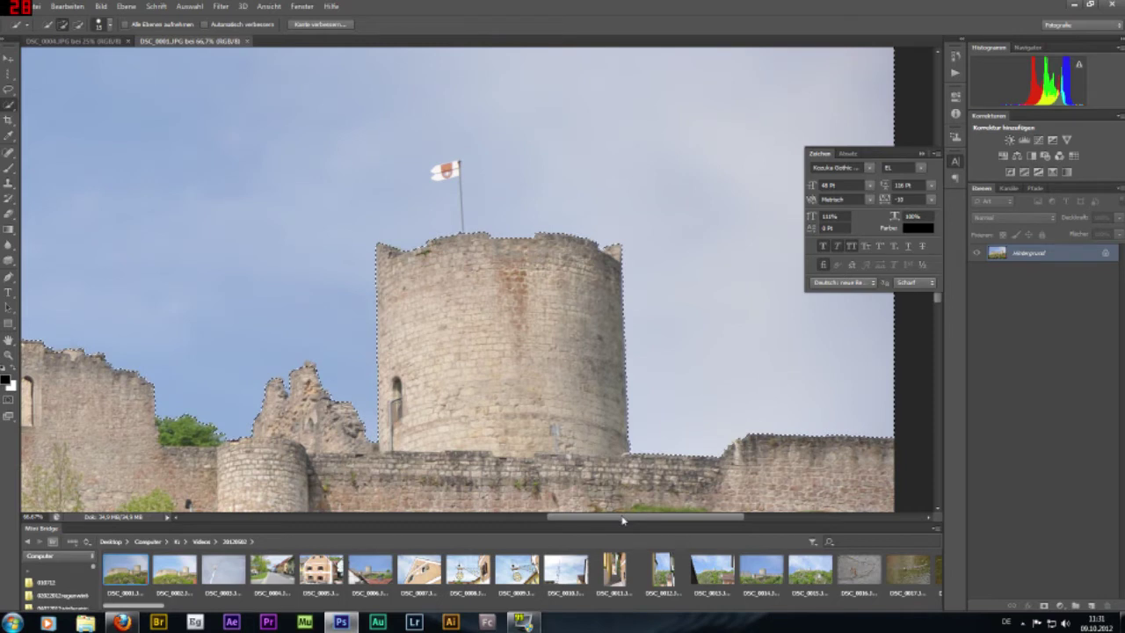
left_click_drag(621, 519, 523, 517)
key("alt")
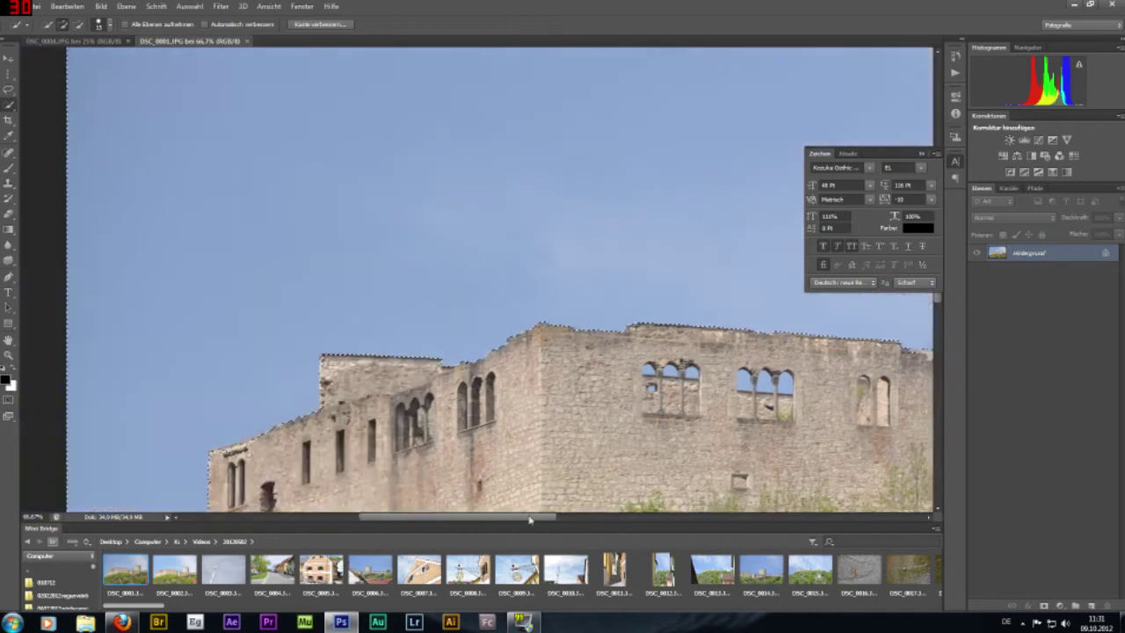
left_click_drag(616, 522, 511, 520)
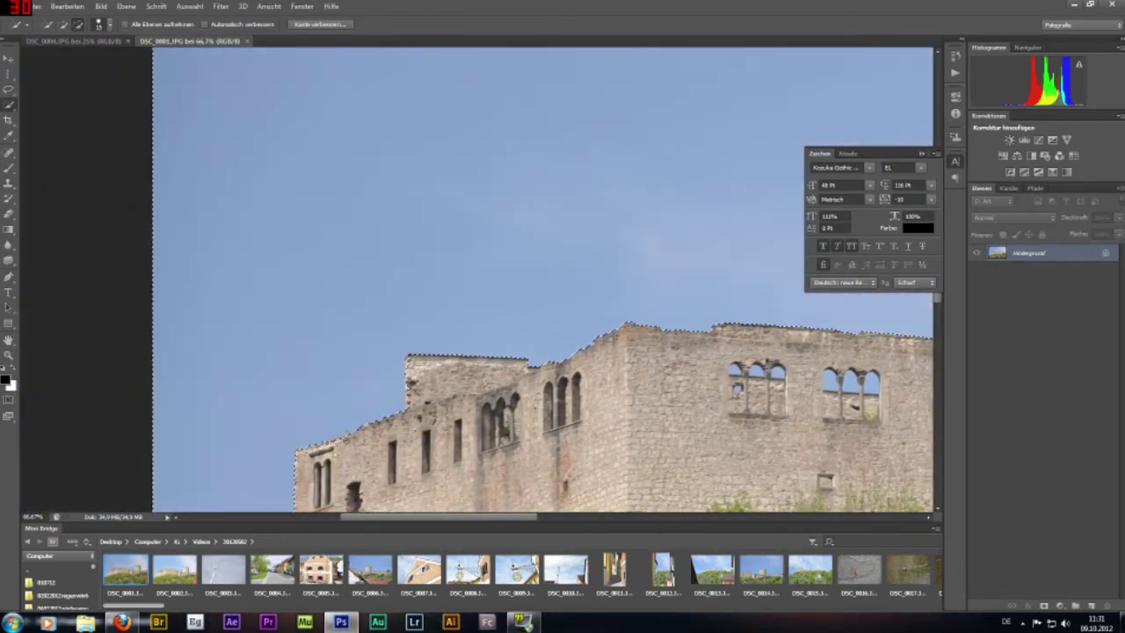
Add the missed sky above the lower-left tree line to the selection
scroll(339, 383, "down", 1)
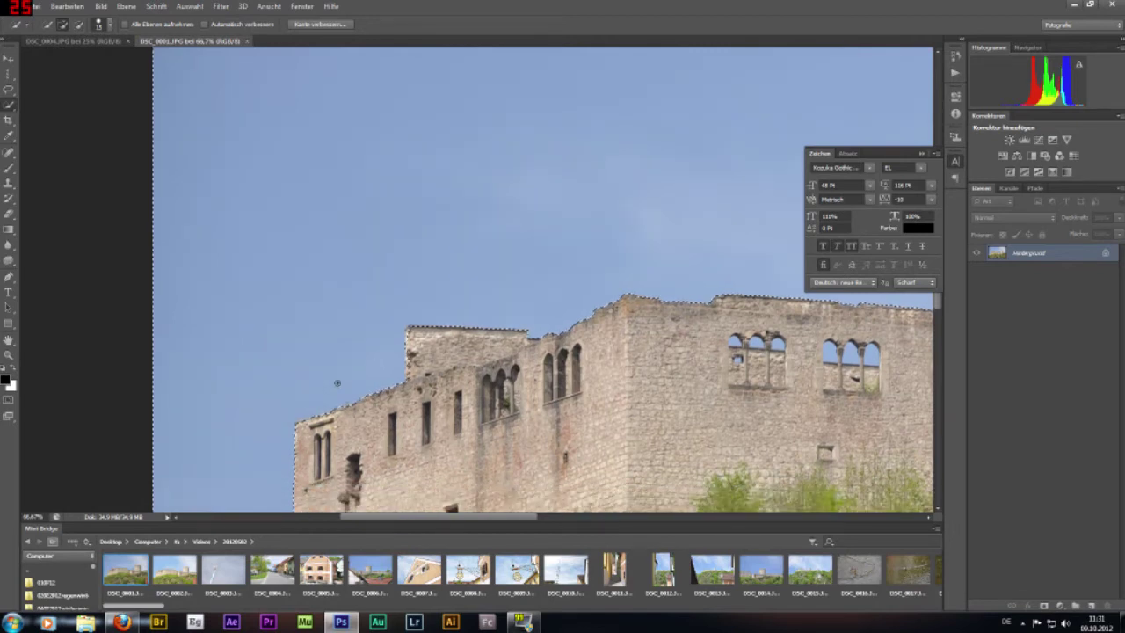
scroll(338, 386, "down", 2)
scroll(333, 389, "down", 2)
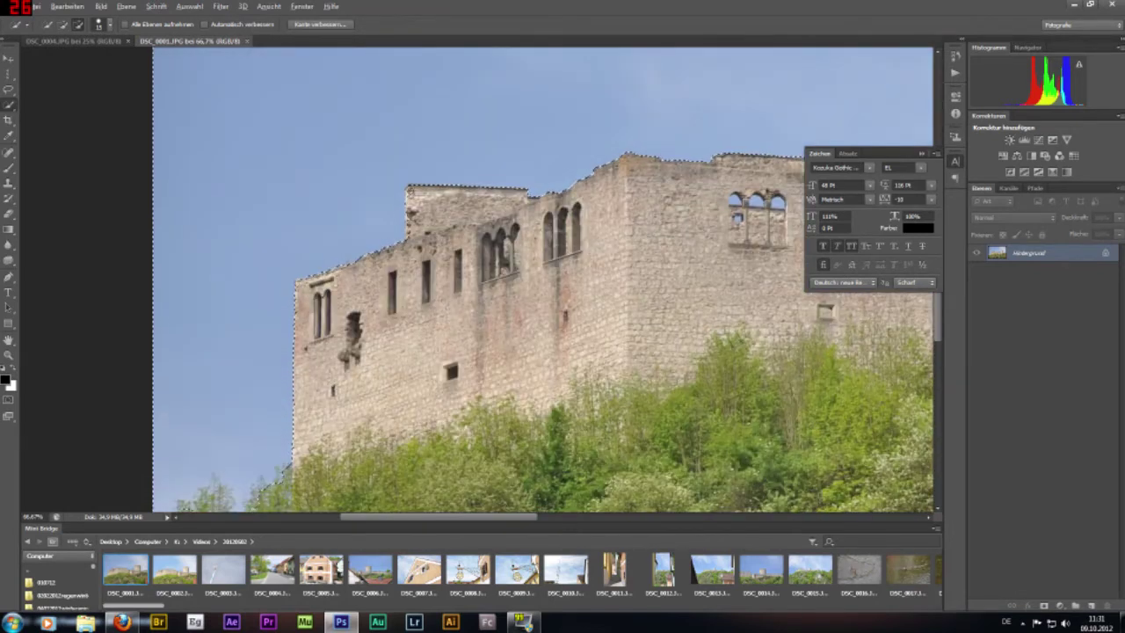
scroll(264, 413, "down", 2)
scroll(255, 391, "down", 2)
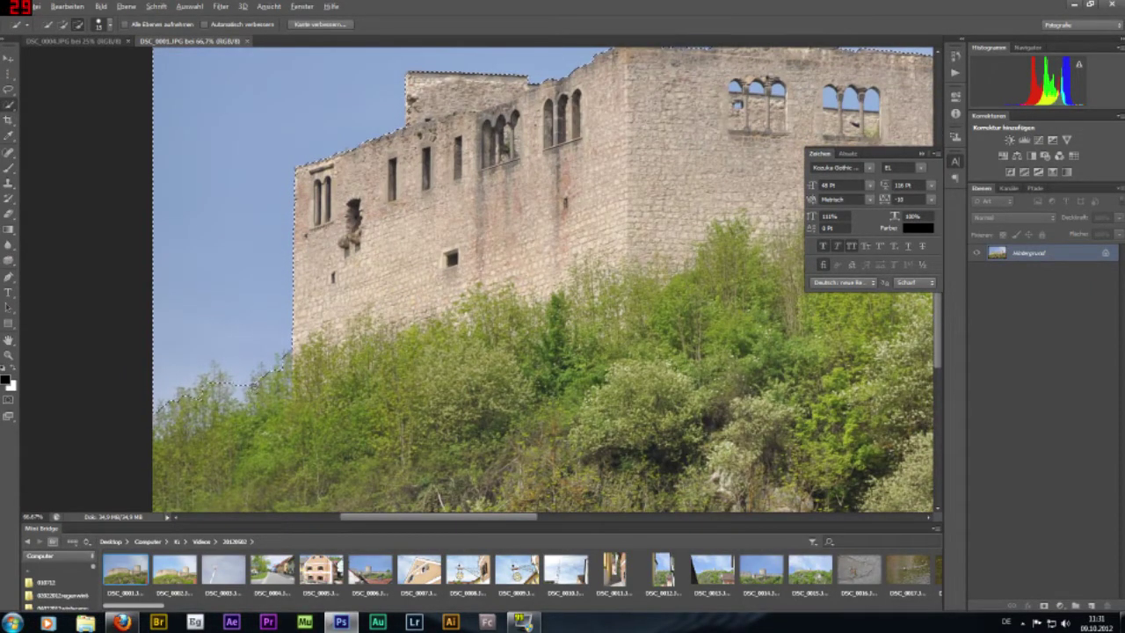
left_click(239, 395)
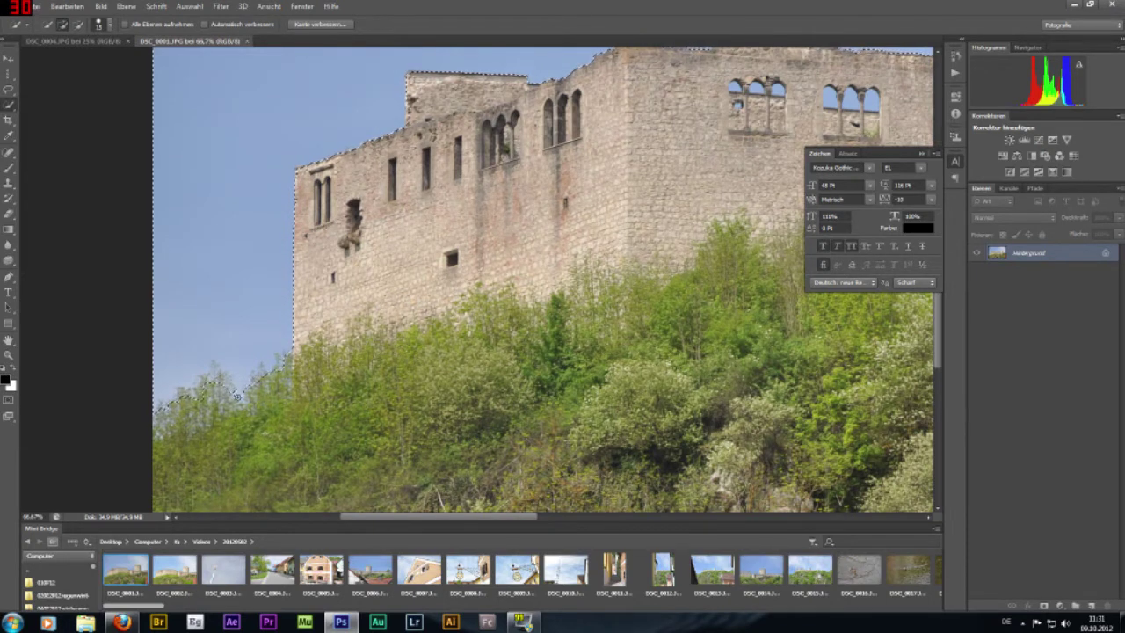
Pan along the castle to inspect the sky selection, then zoom out to 33.3%
left_click_drag(459, 516, 608, 517)
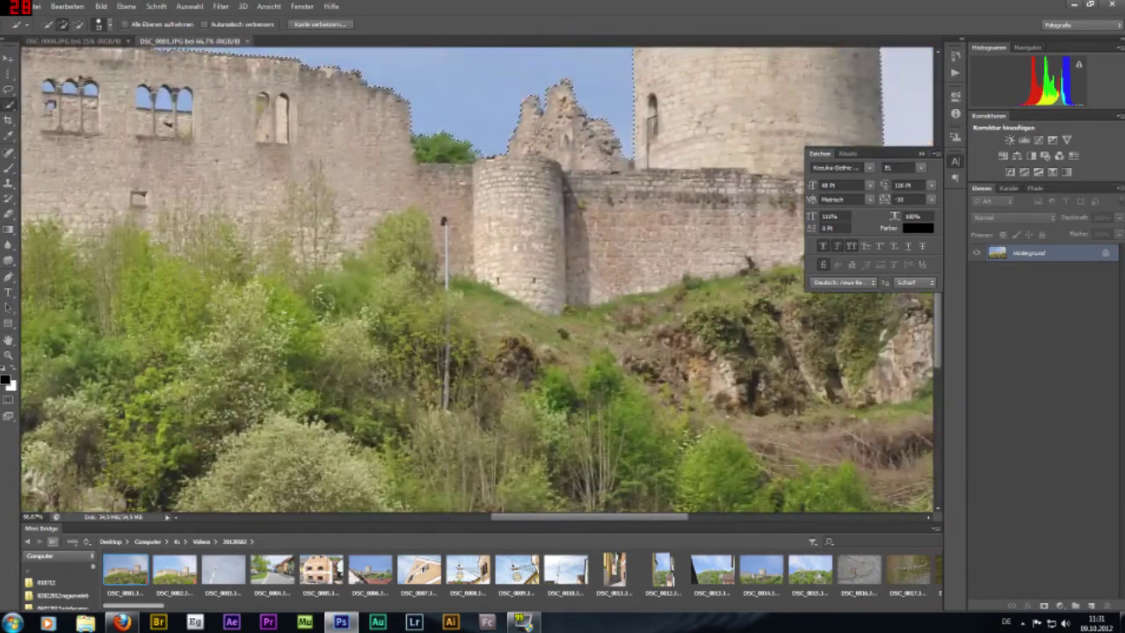
scroll(605, 524, "up", 2)
scroll(605, 524, "up", 1)
scroll(605, 524, "up", 2)
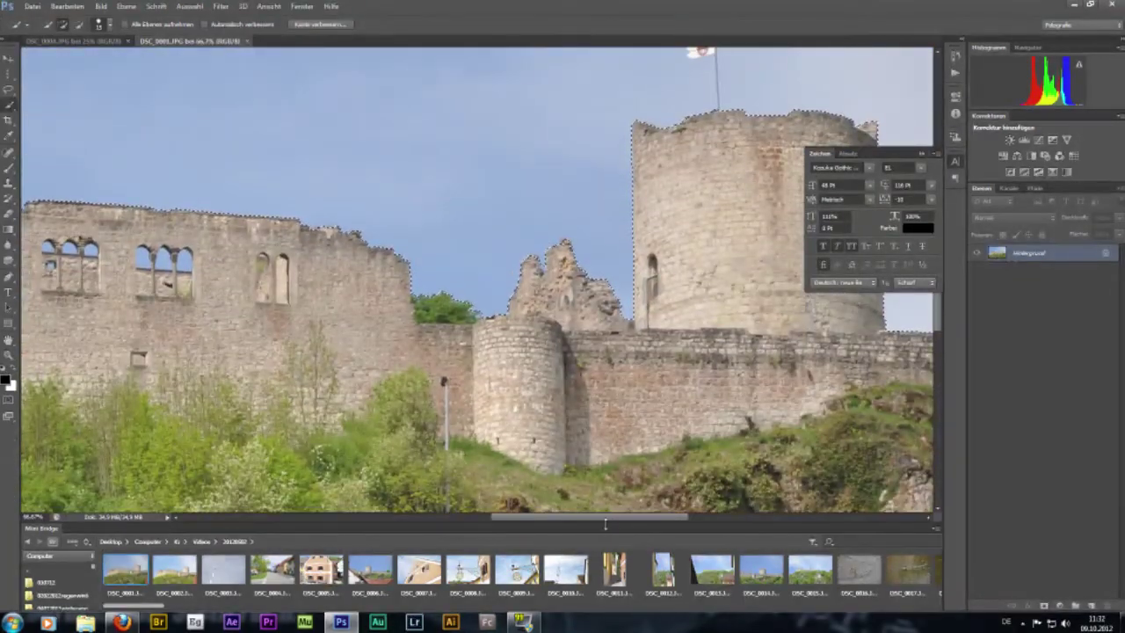
mouse_move(605, 518)
left_mouse_down()
mouse_move(554, 518)
mouse_move(583, 519)
left_mouse_up()
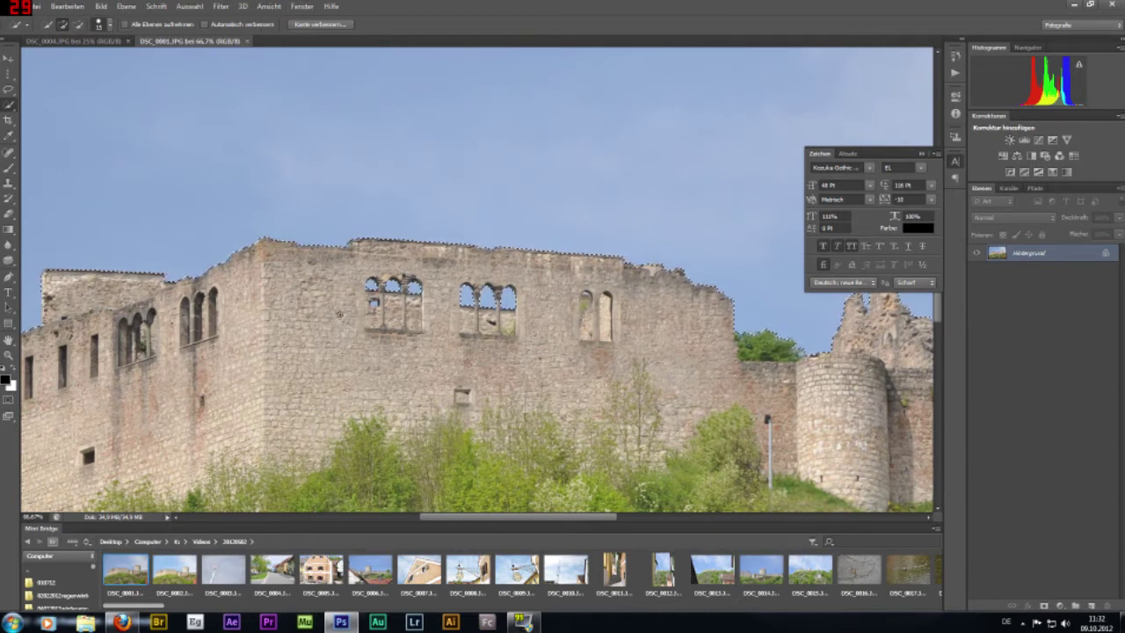
left_click(9, 354)
key("ctrl+minus")
key("ctrl+minus")
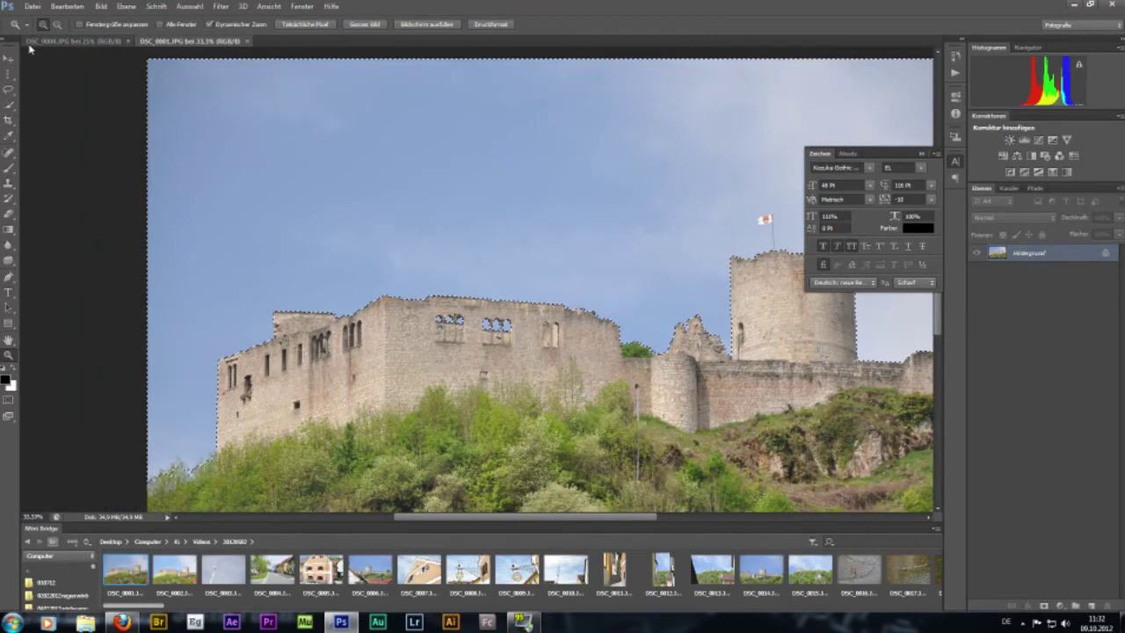
left_click(10, 106)
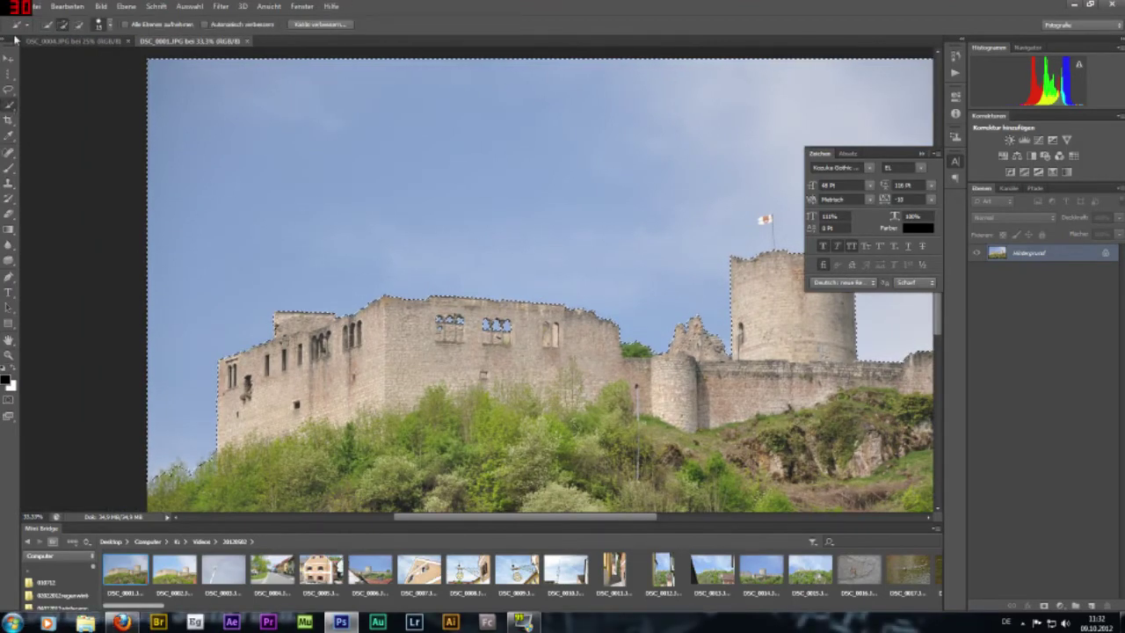
Refine the sky selection's edge with Smart Radius at 4.5 px
left_click(318, 24)
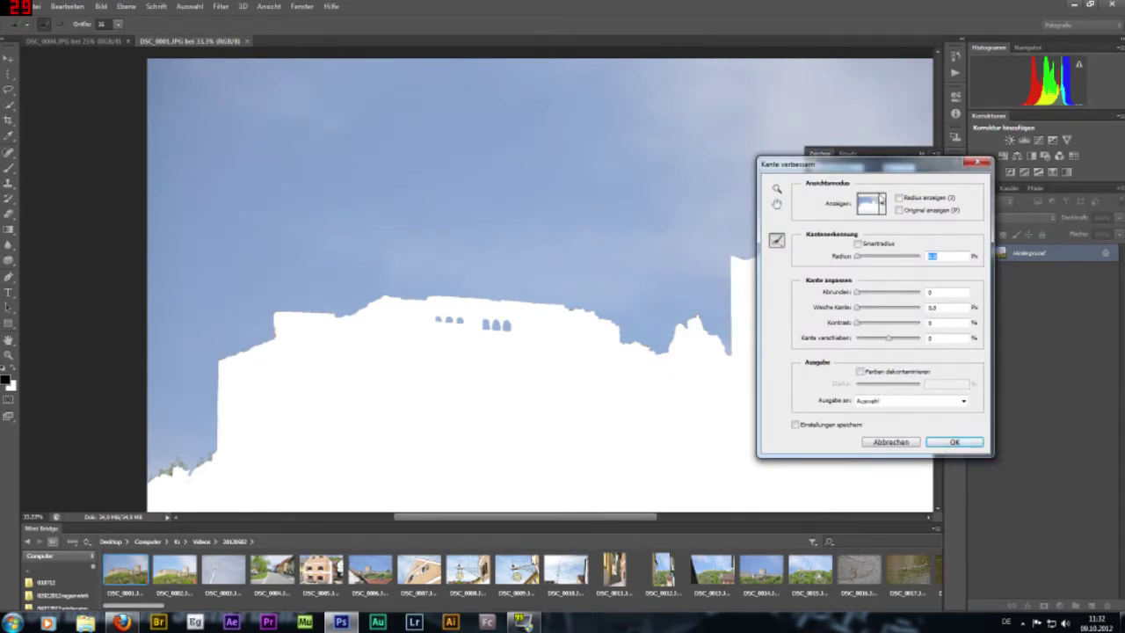
left_click(857, 243)
left_click_drag(857, 256, 870, 255)
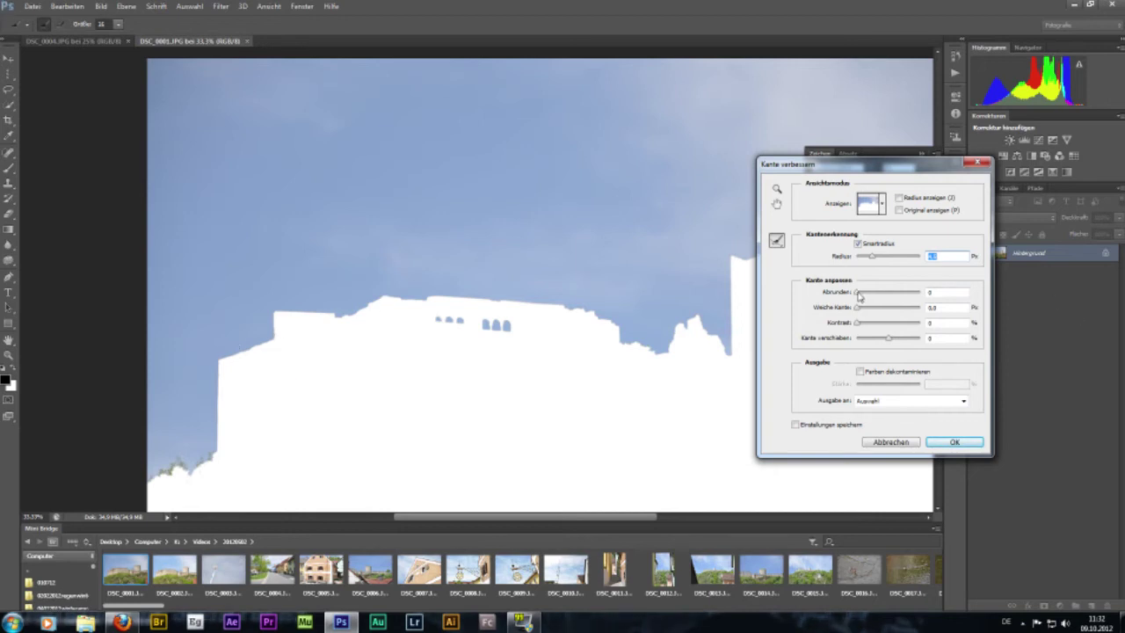
key("Tab")
key("Tab")
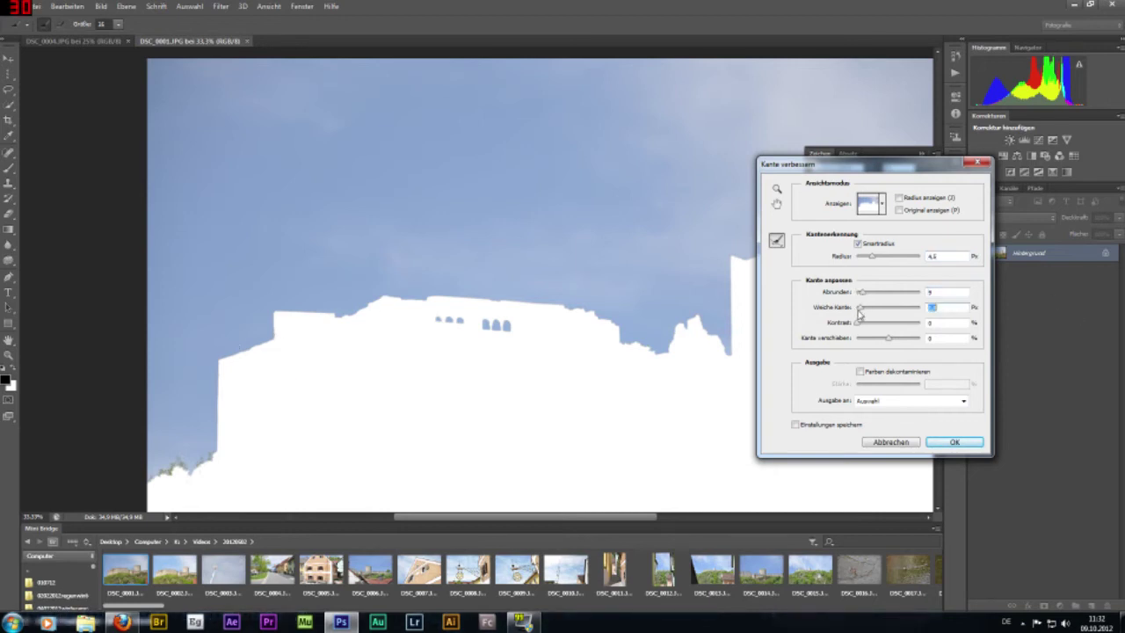
left_click(954, 442)
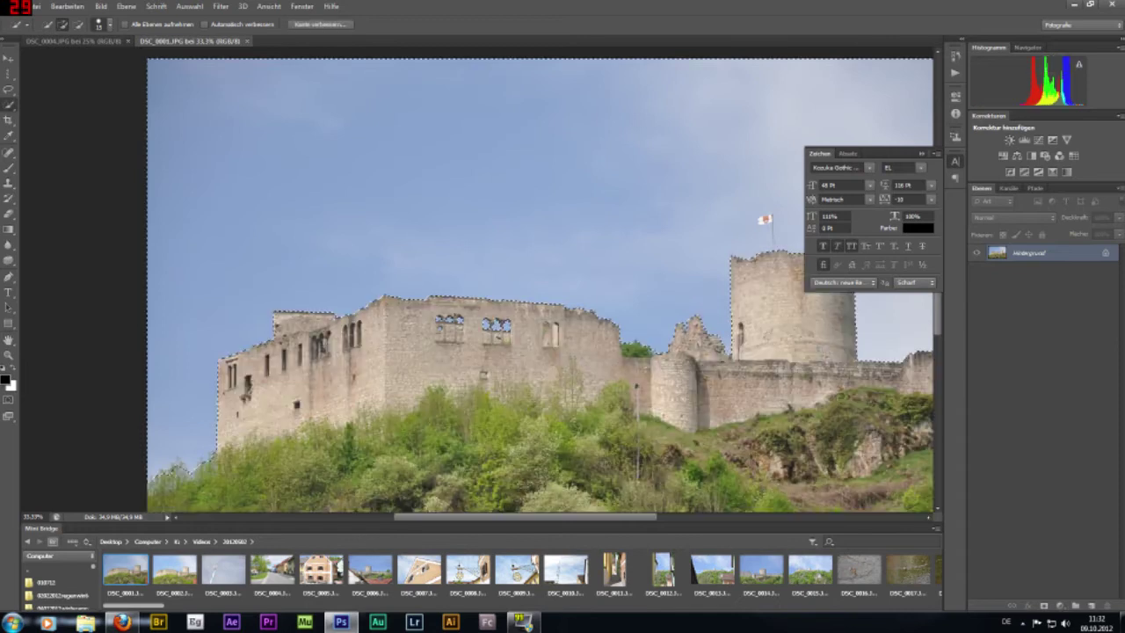
Pan across the image and zoom out to 25% so the whole photo fits
left_click_drag(501, 522, 567, 522)
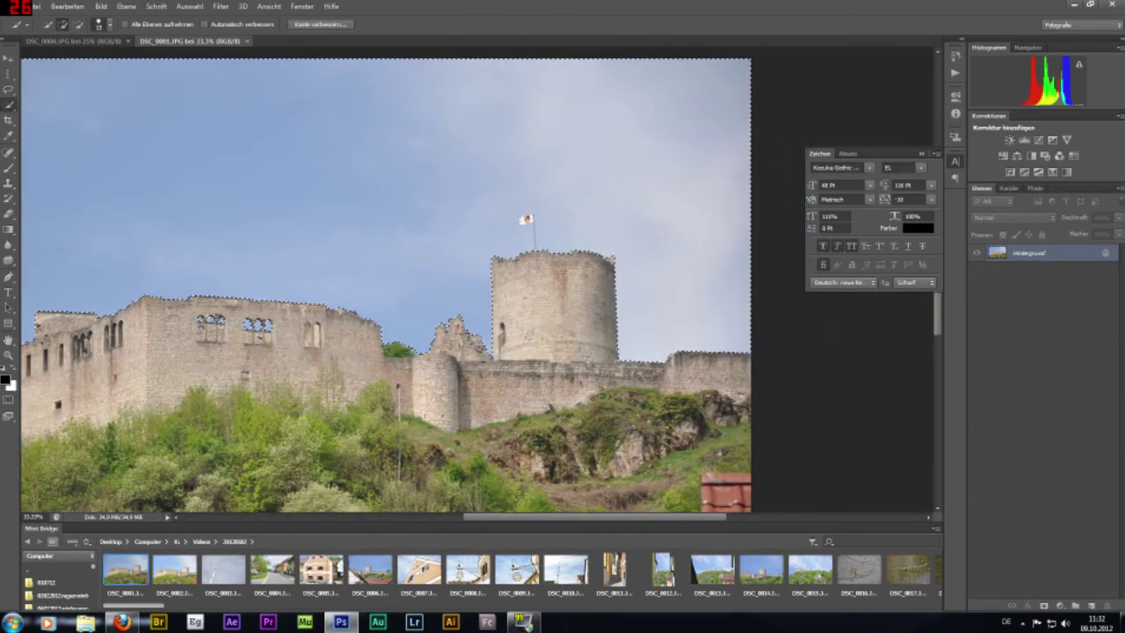
left_click_drag(638, 518, 598, 521)
left_click(9, 355)
left_click(396, 325, "alt")
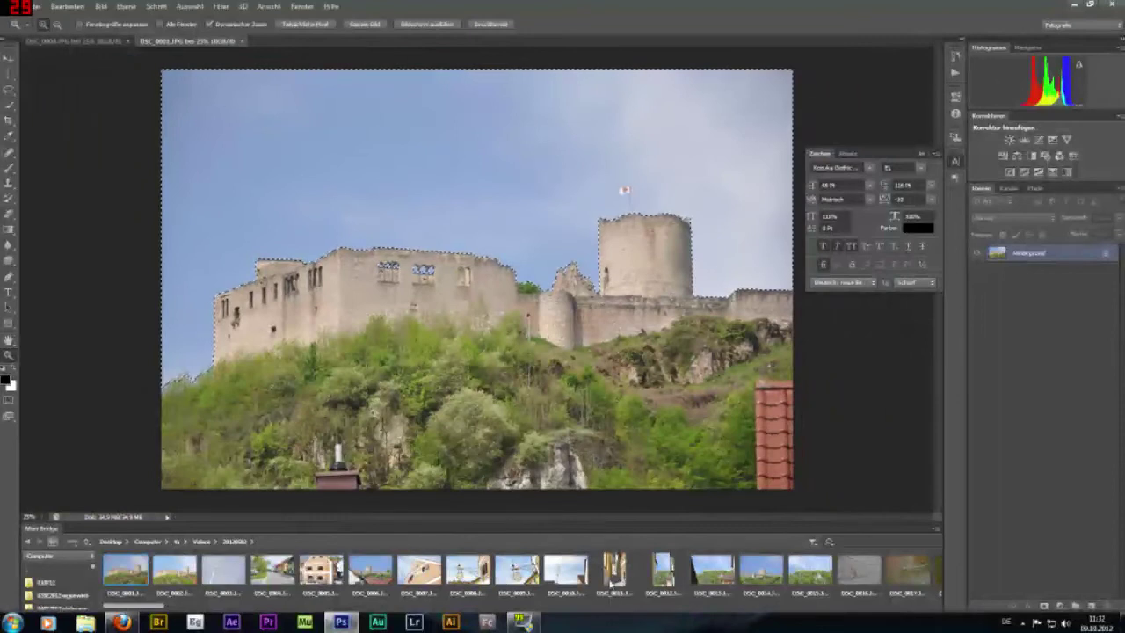
Duplicate Hintergrund as Hintergrund Kopie, delete its sky, and hide the original layer
right_click(1040, 253)
left_click(1037, 276)
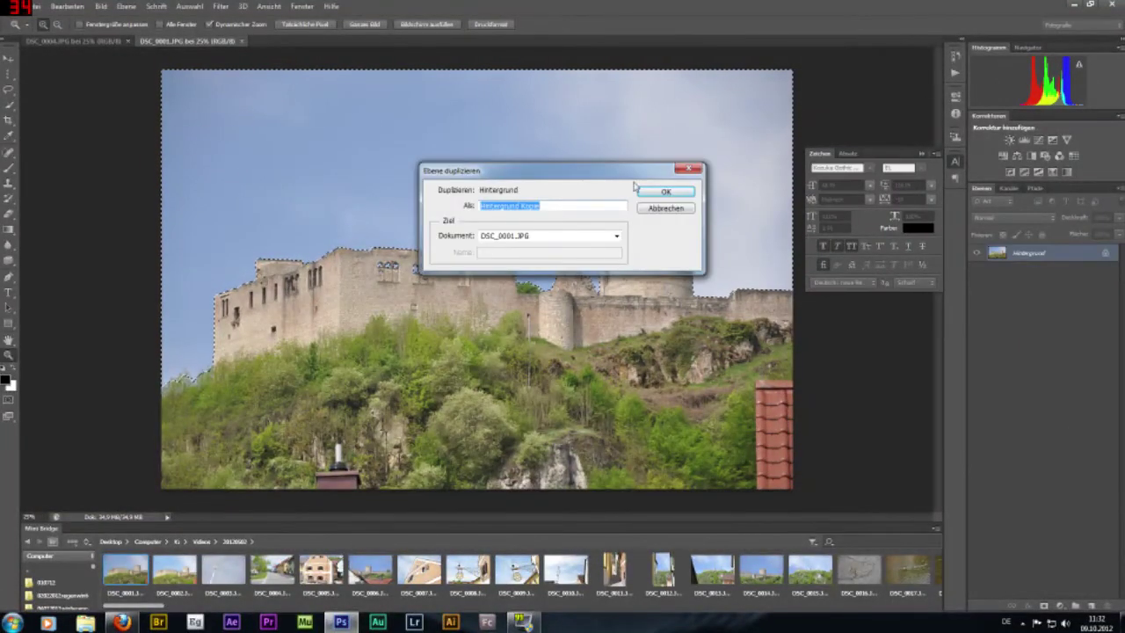
left_click(665, 191)
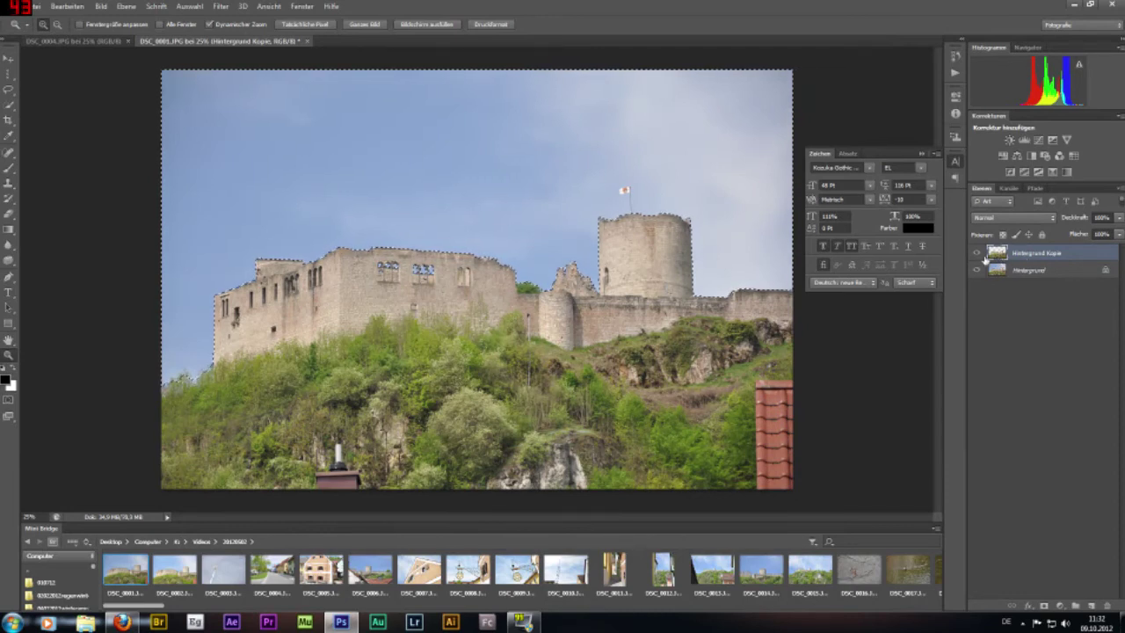
left_click(977, 271)
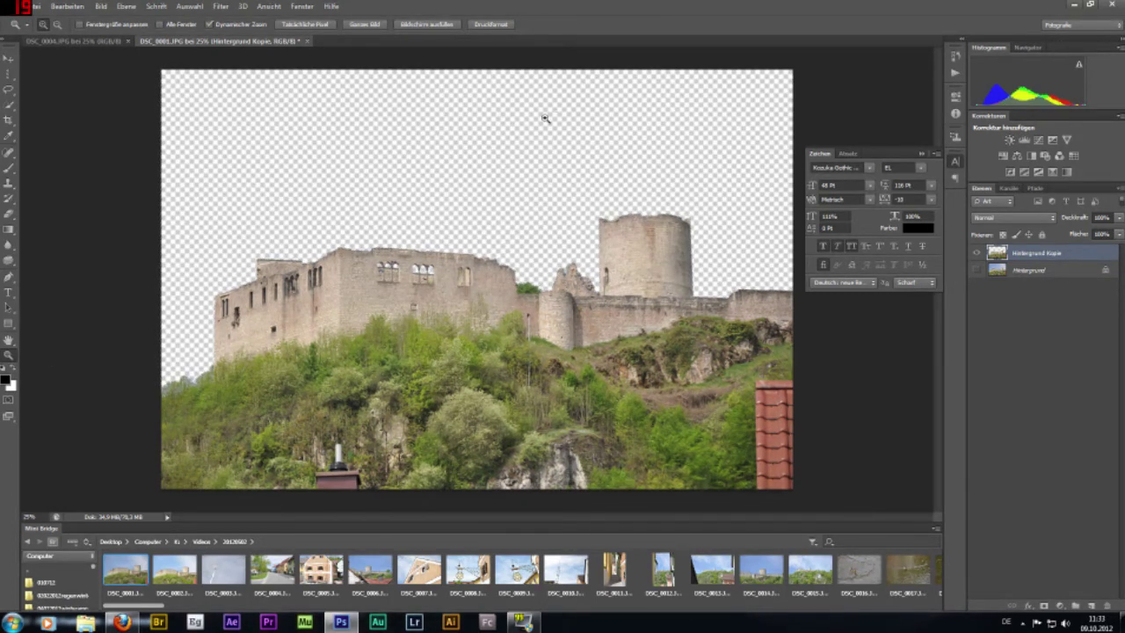
left_click(57, 41)
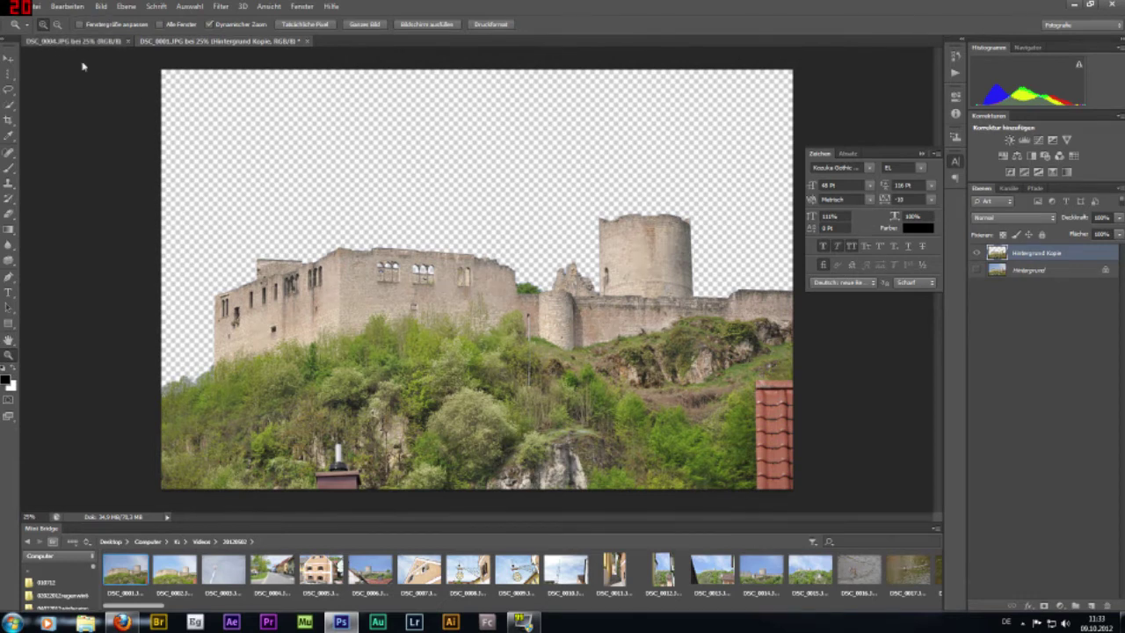
Drag the DSC_0004 blue sky into the castle image as Ebene 1, below Hintergrund Kopie
left_click(8, 58)
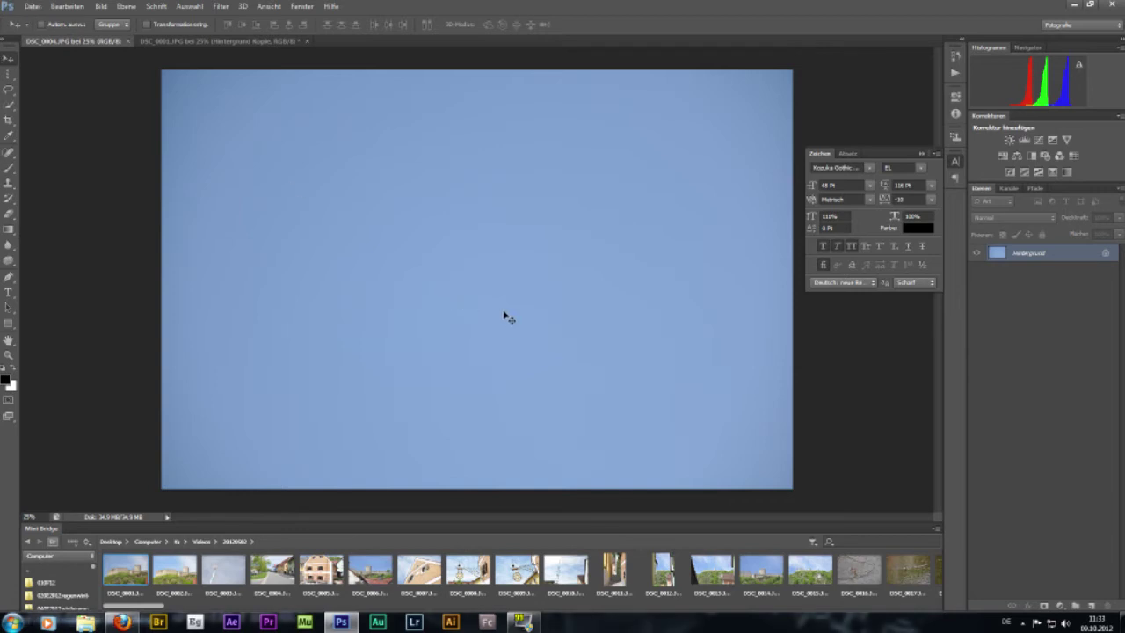
mouse_move(535, 282)
left_mouse_down()
mouse_move(213, 52)
mouse_move(483, 368)
mouse_move(534, 310)
left_mouse_up()
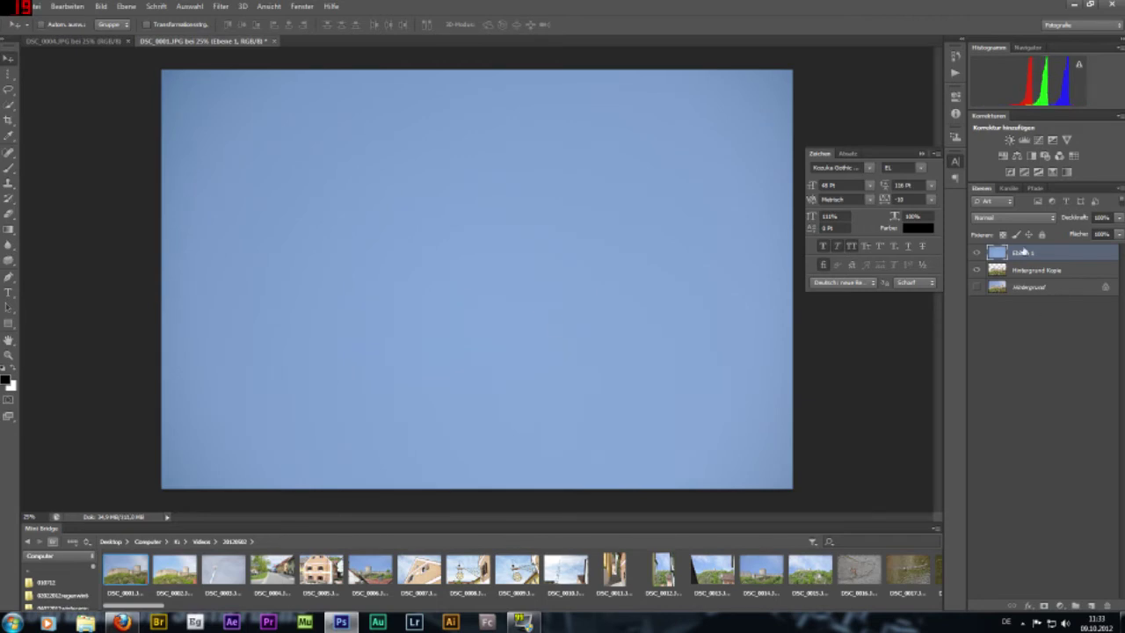
left_click_drag(1023, 254, 1019, 280)
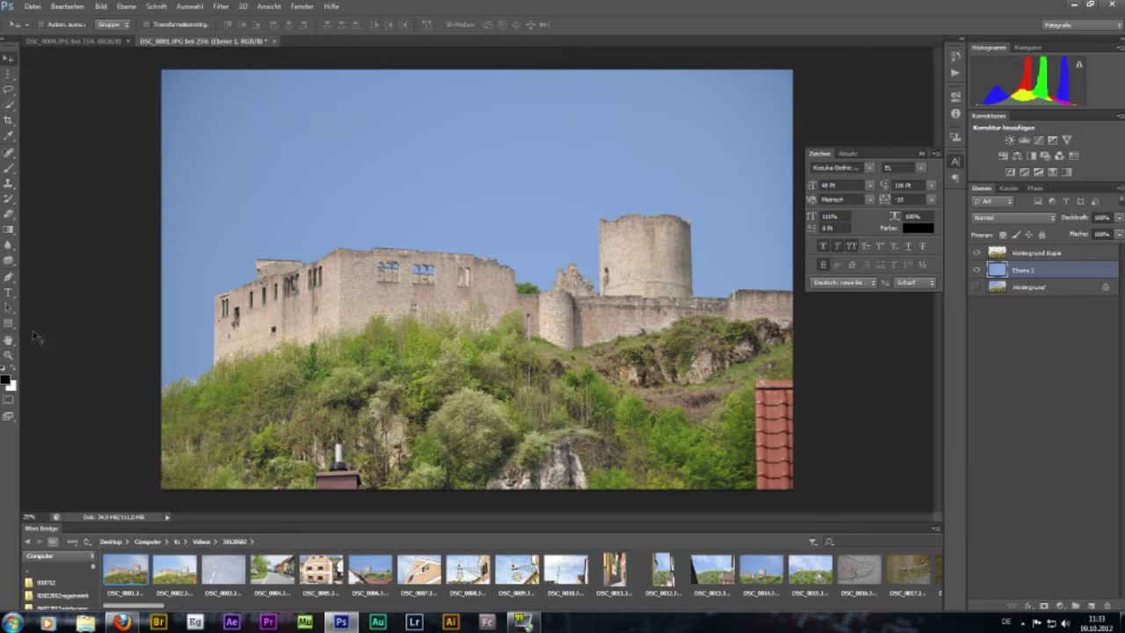
left_click(7, 355)
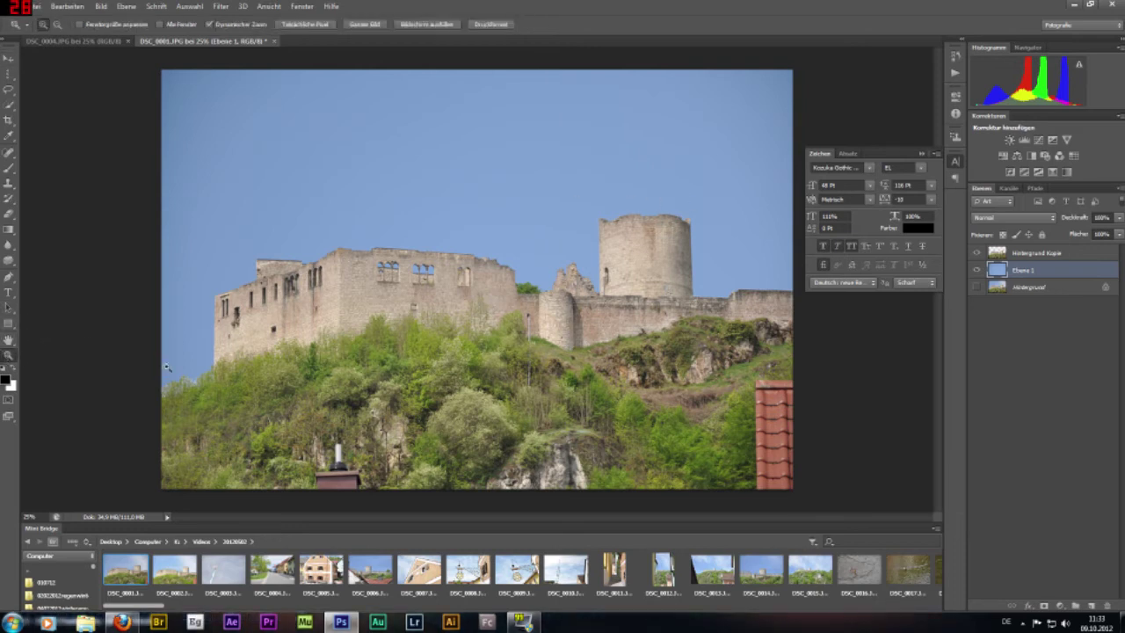
At 100% zoom, clone-stamp nearby foliage over the left treeline edge on Hintergrund Kopie
left_click(180, 411)
left_click(219, 433)
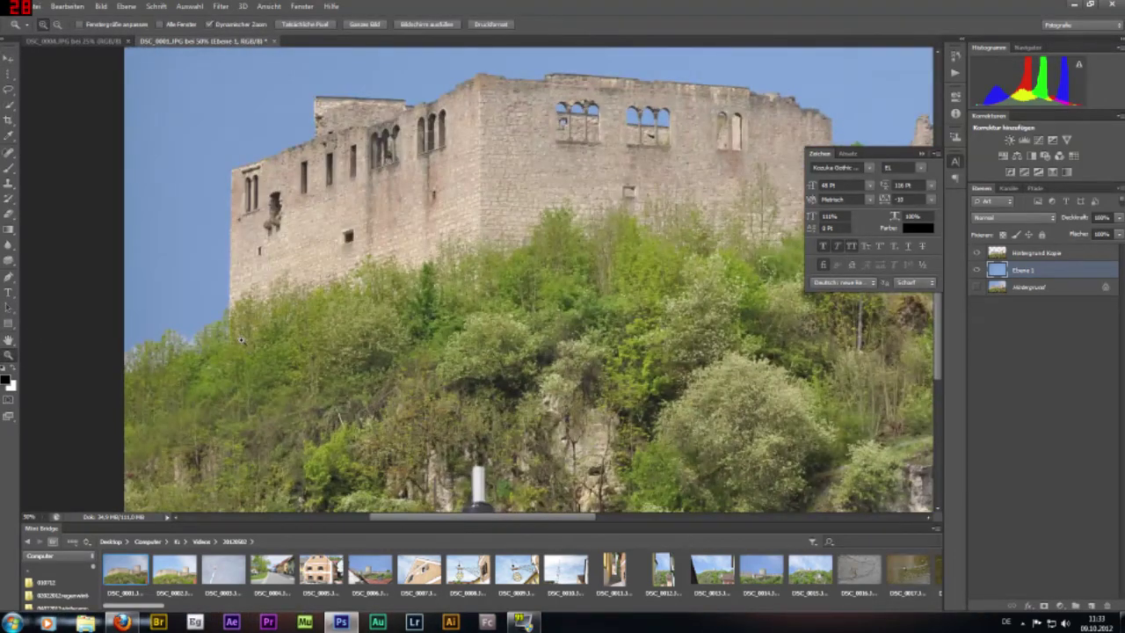
left_click(161, 383)
left_click(161, 383)
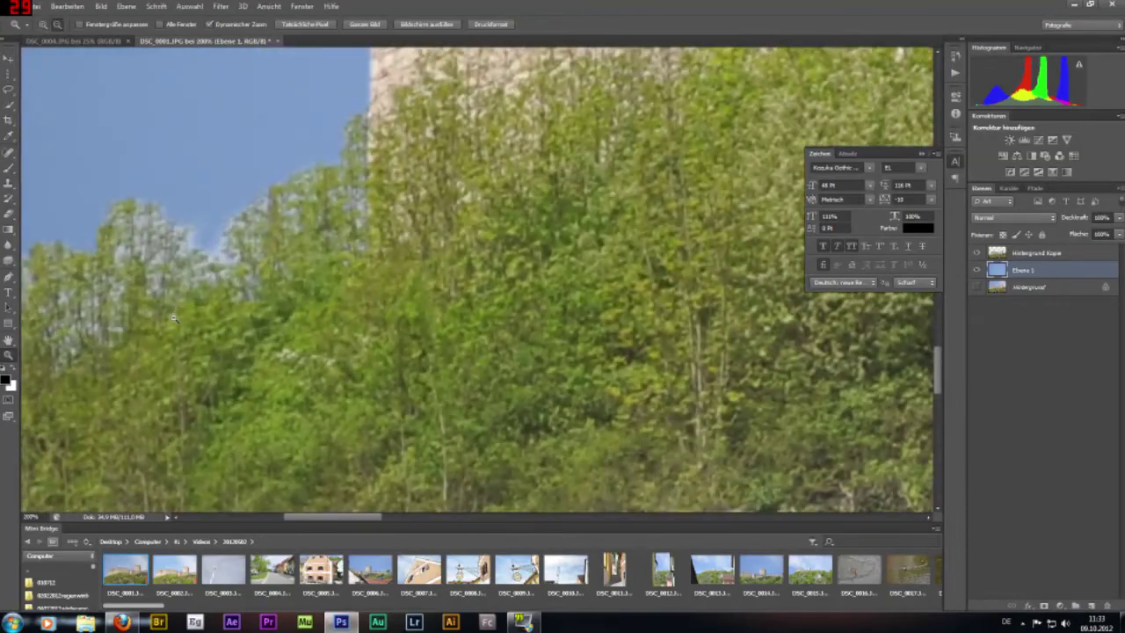
left_click(195, 228, "alt")
left_click(8, 183)
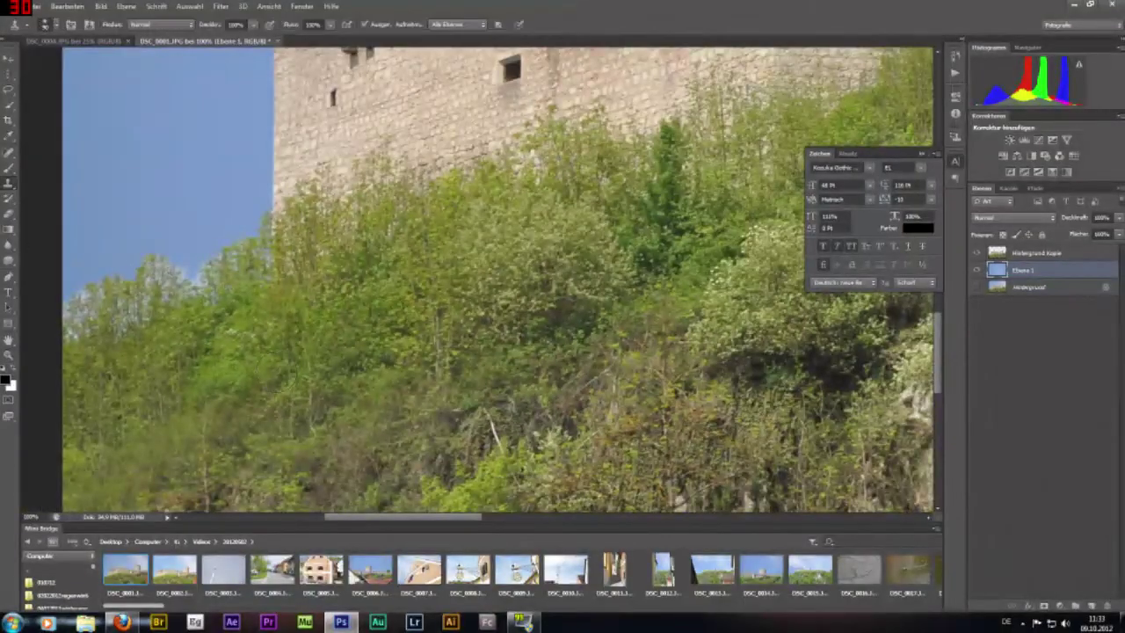
left_click(1050, 253)
left_click(189, 341, "alt")
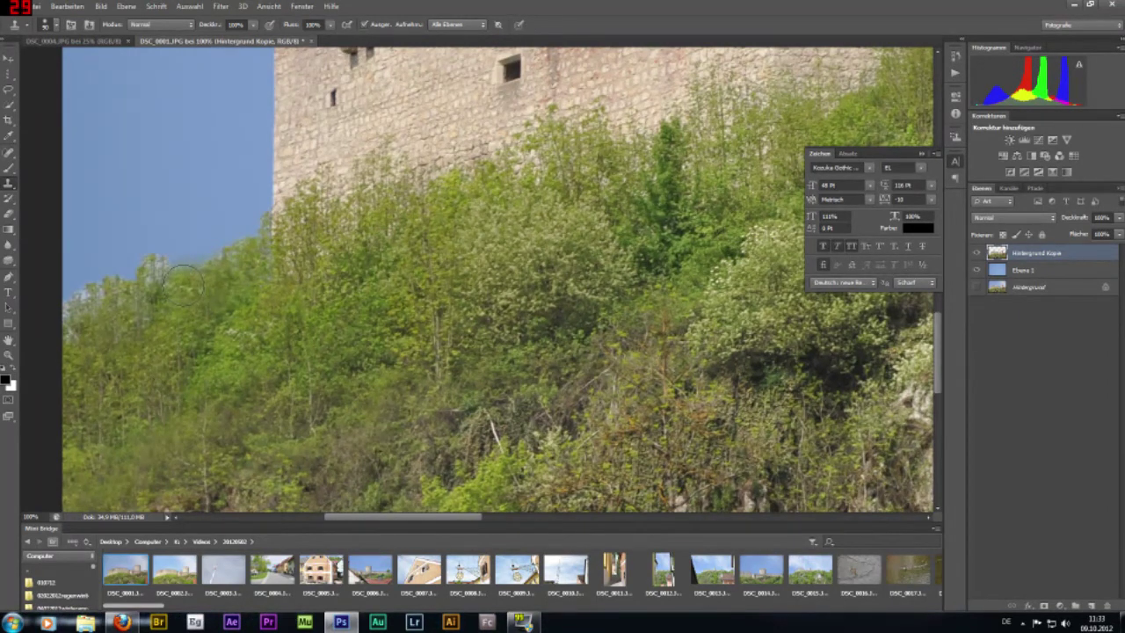
left_click(156, 332, "alt")
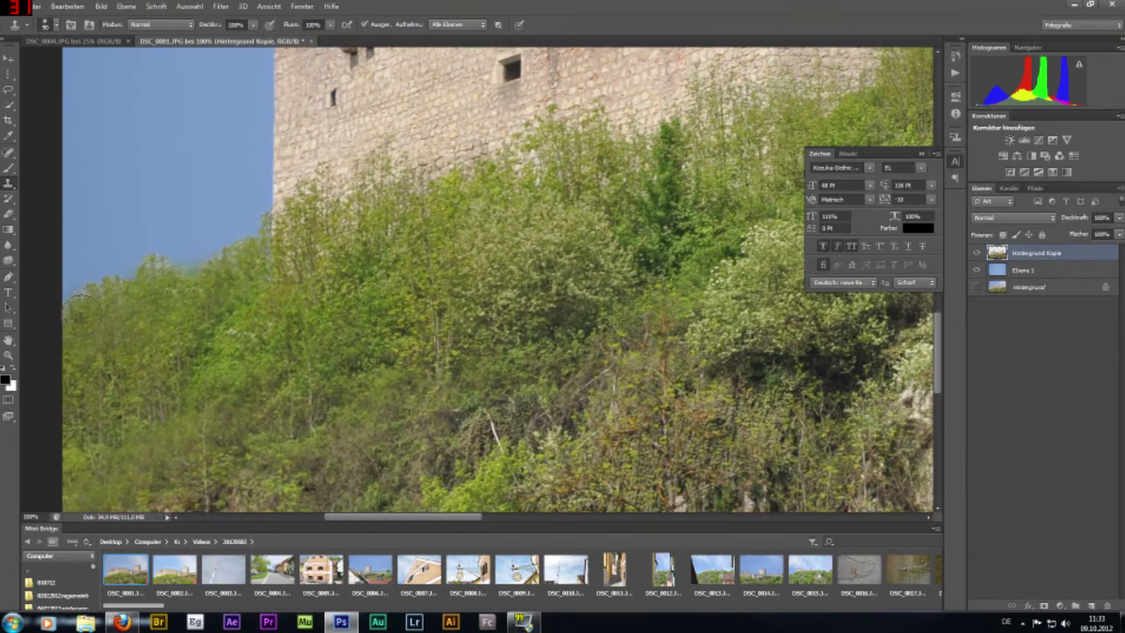
left_click_drag(93, 301, 233, 261)
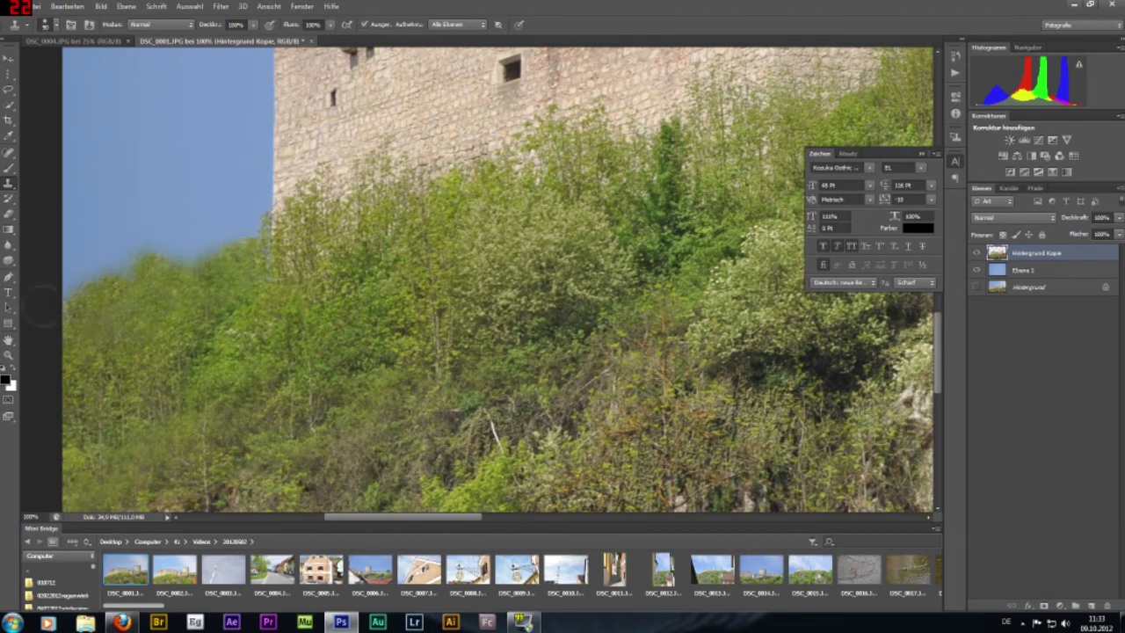
Zoom back out until the whole photo fits the window
left_click(9, 354)
left_click(490, 318, "alt")
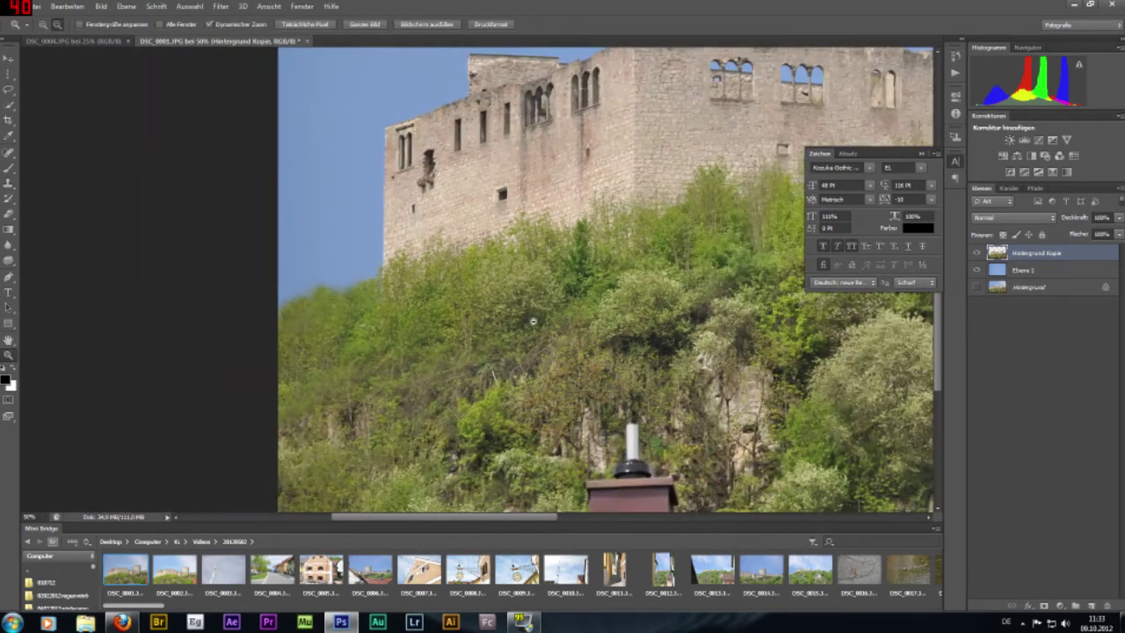
left_click(535, 323, "alt")
left_click(579, 325, "alt")
left_click(682, 331, "alt")
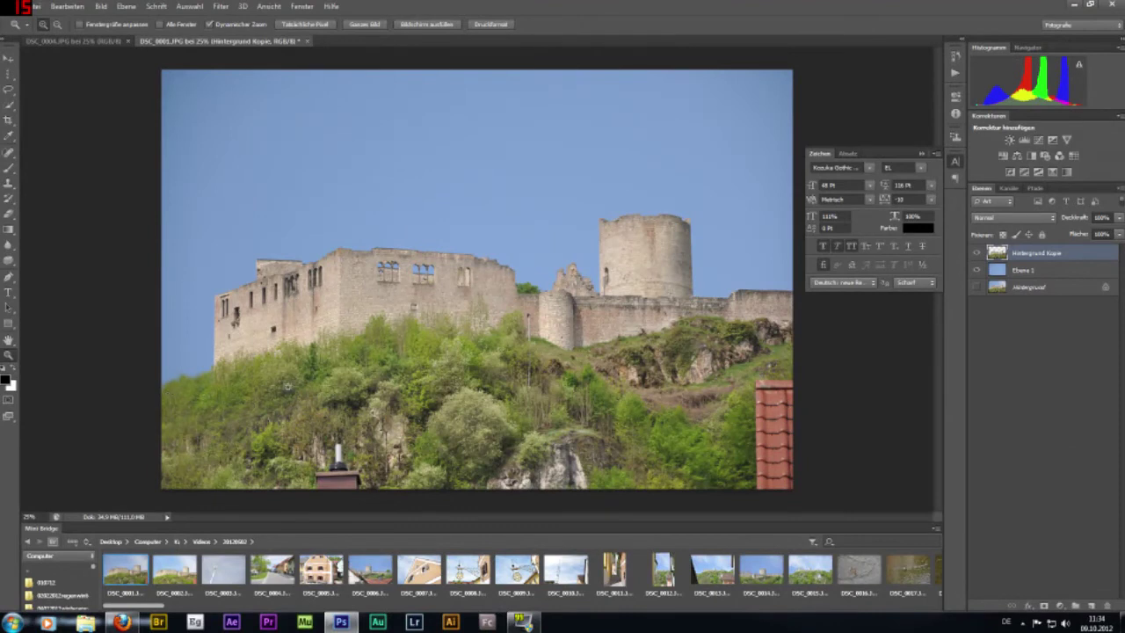
left_click(620, 390, "alt")
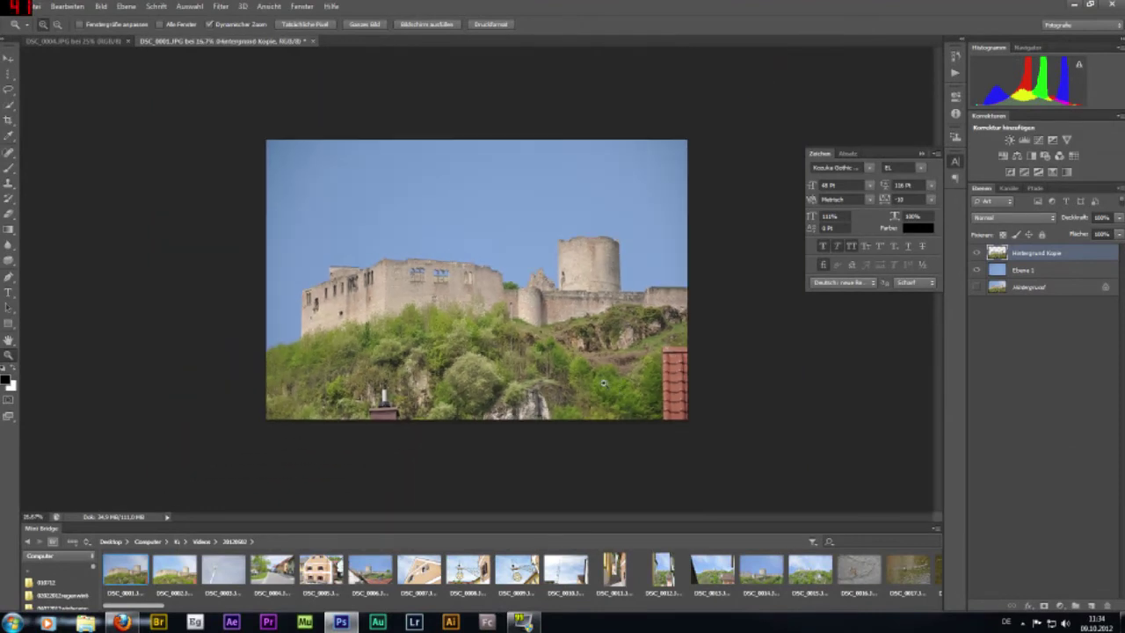
left_click_drag(603, 384, 558, 352)
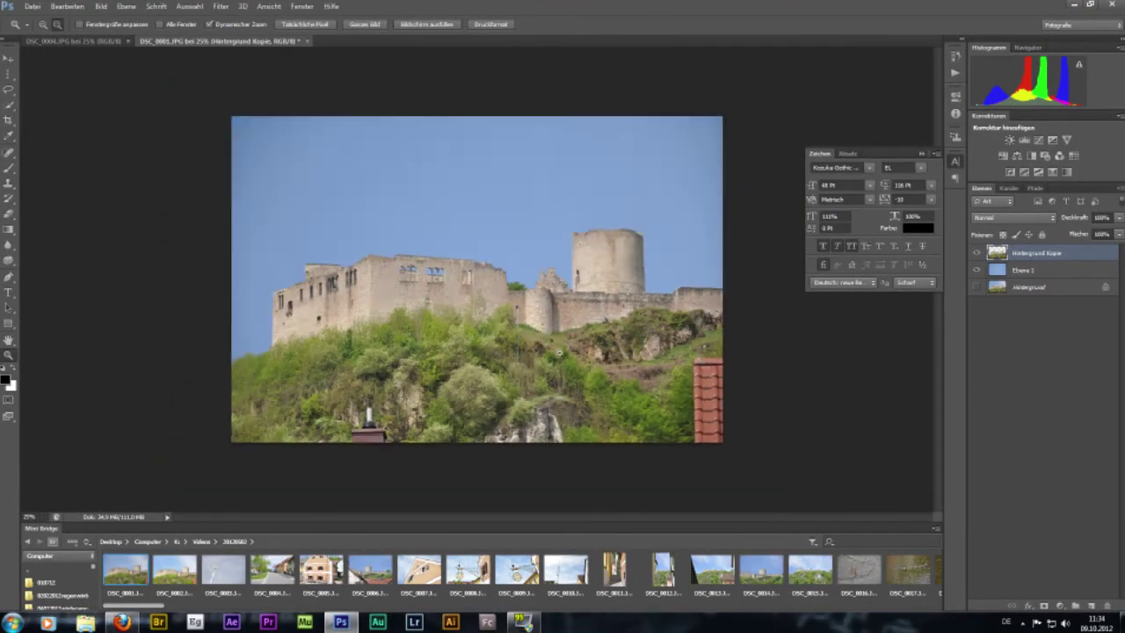
left_click(558, 352, "alt")
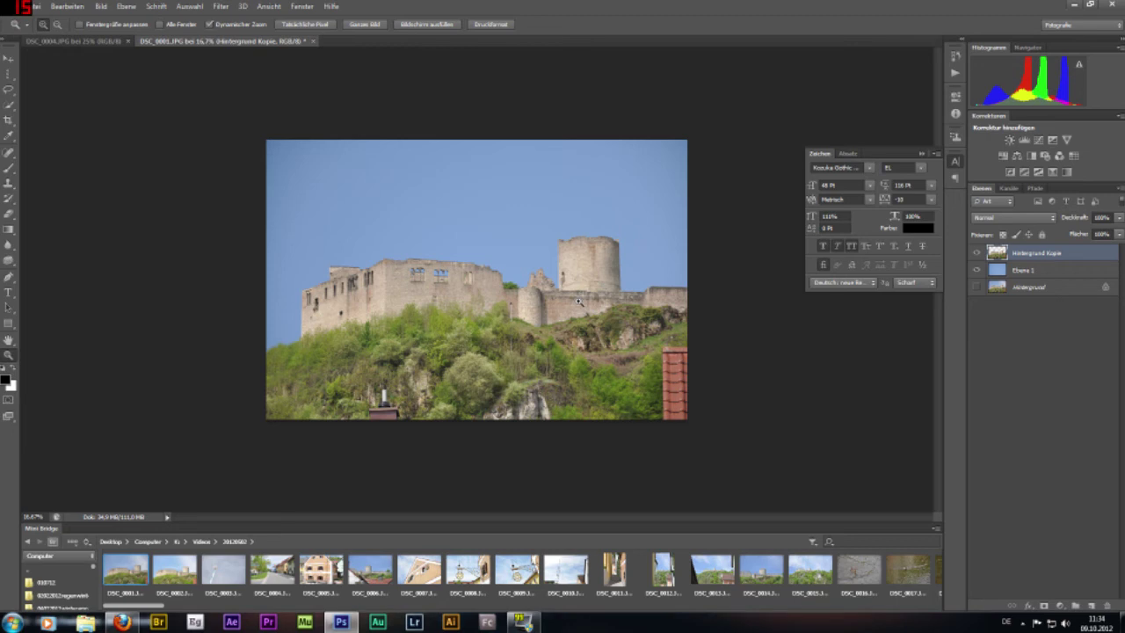
Add a Curves adjustment layer, Kurven 1, above the Ebene 1 sky layer
left_click(1071, 272)
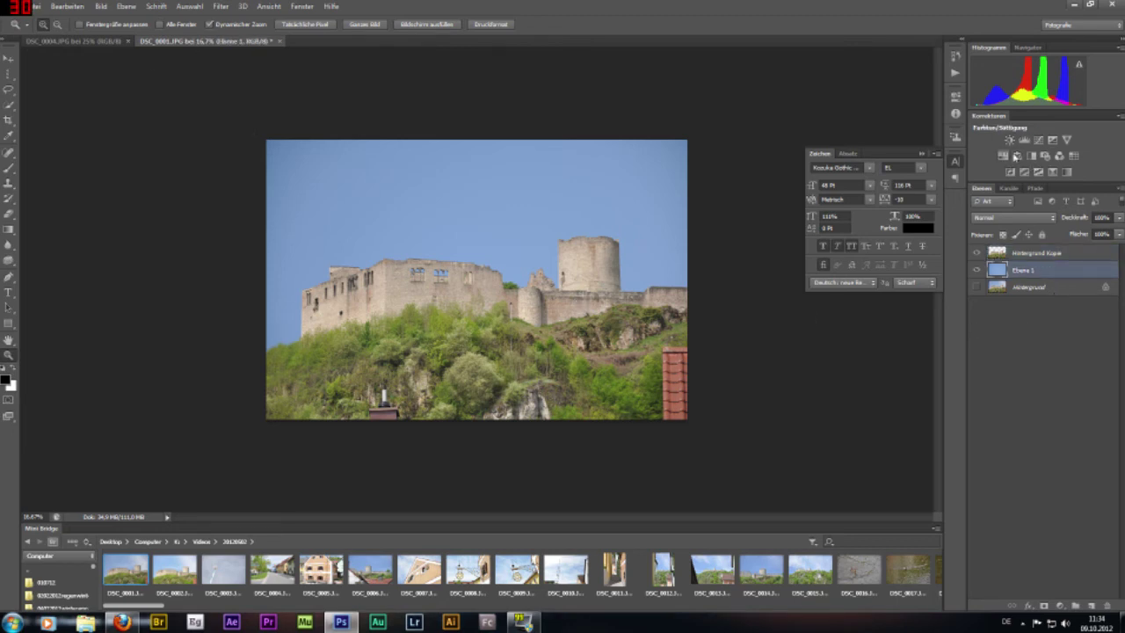
left_click(1039, 141)
left_click_drag(853, 219, 855, 229)
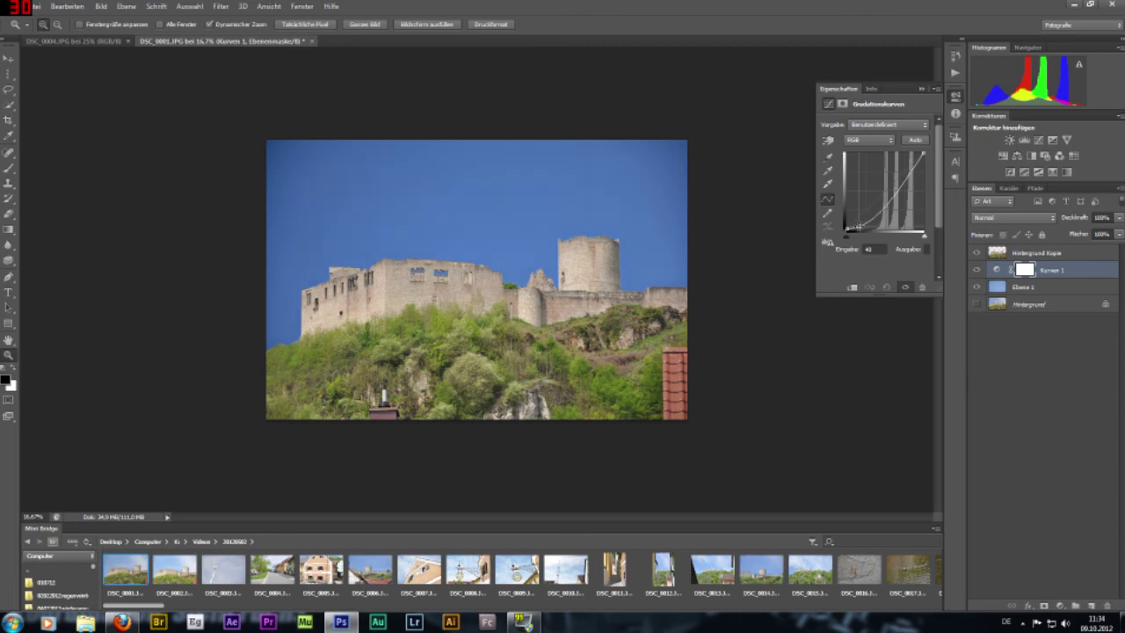
left_click_drag(856, 227, 868, 247)
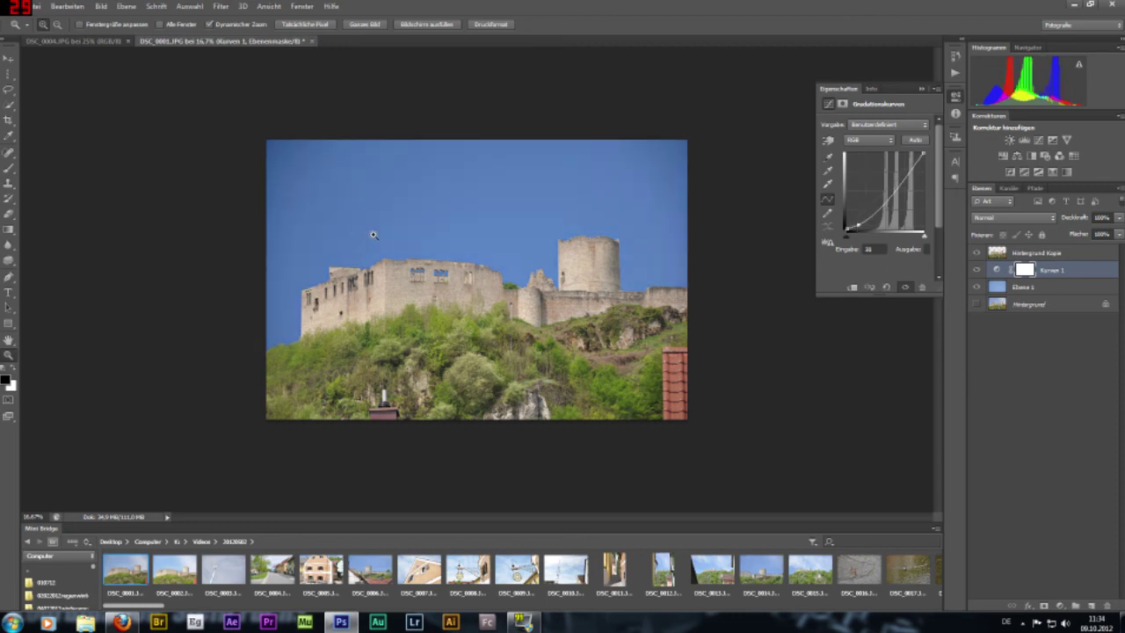
Reshape Kurven 1 by dragging on the sky with the targeted-adjustment hand, then select Hintergrund Kopie
left_click(828, 142)
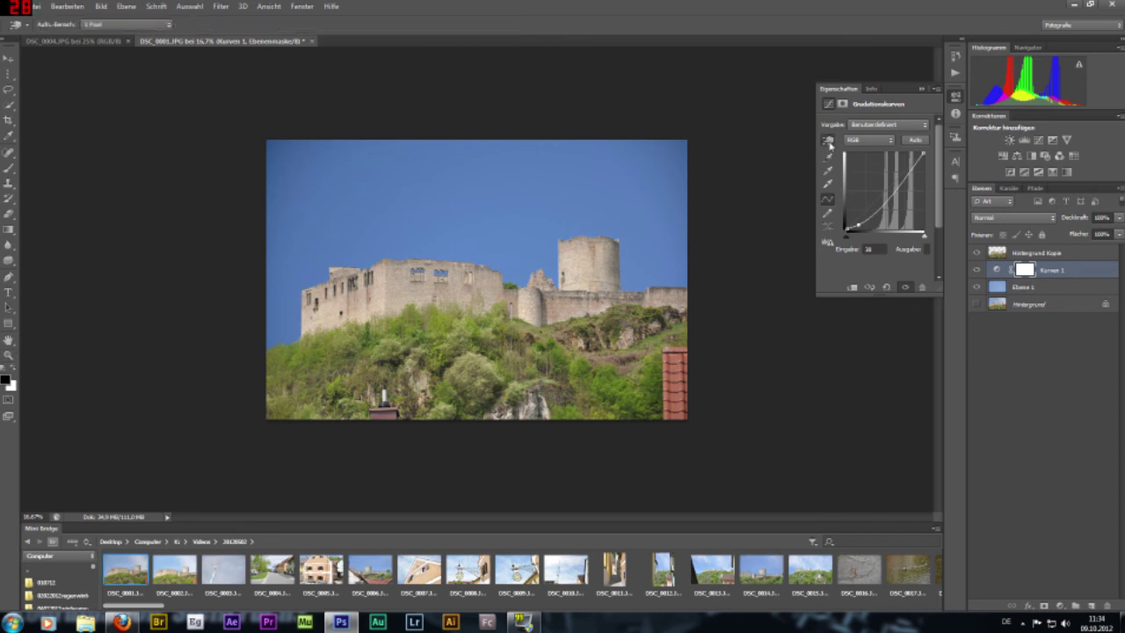
left_click_drag(650, 229, 641, 230)
left_click_drag(591, 370, 589, 375)
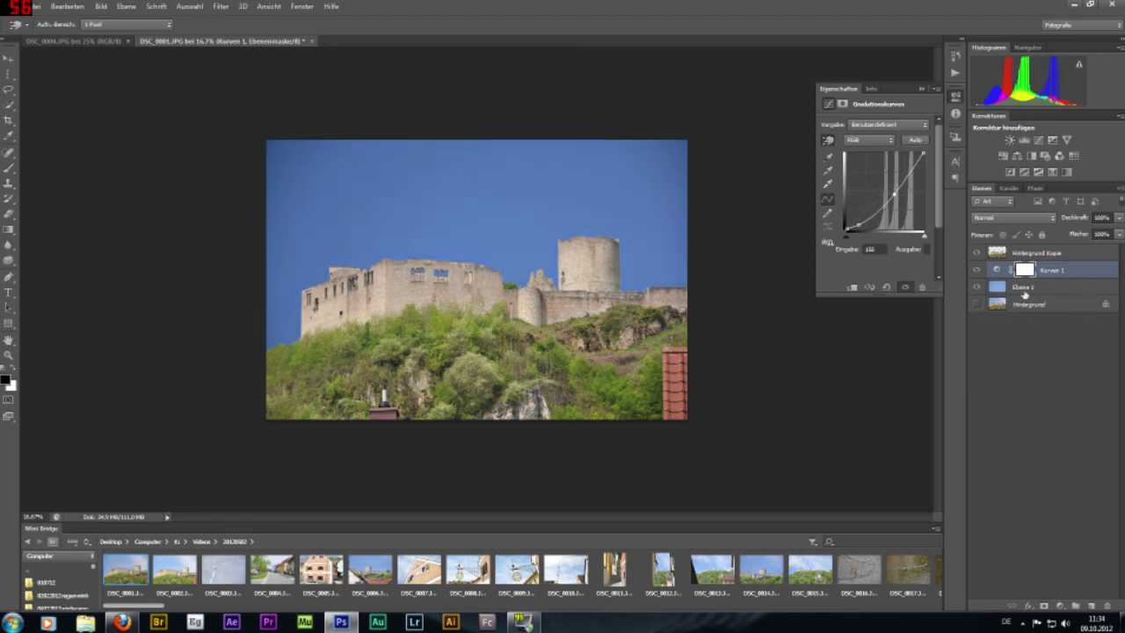
left_click(1023, 288)
key("z")
left_click(1024, 255)
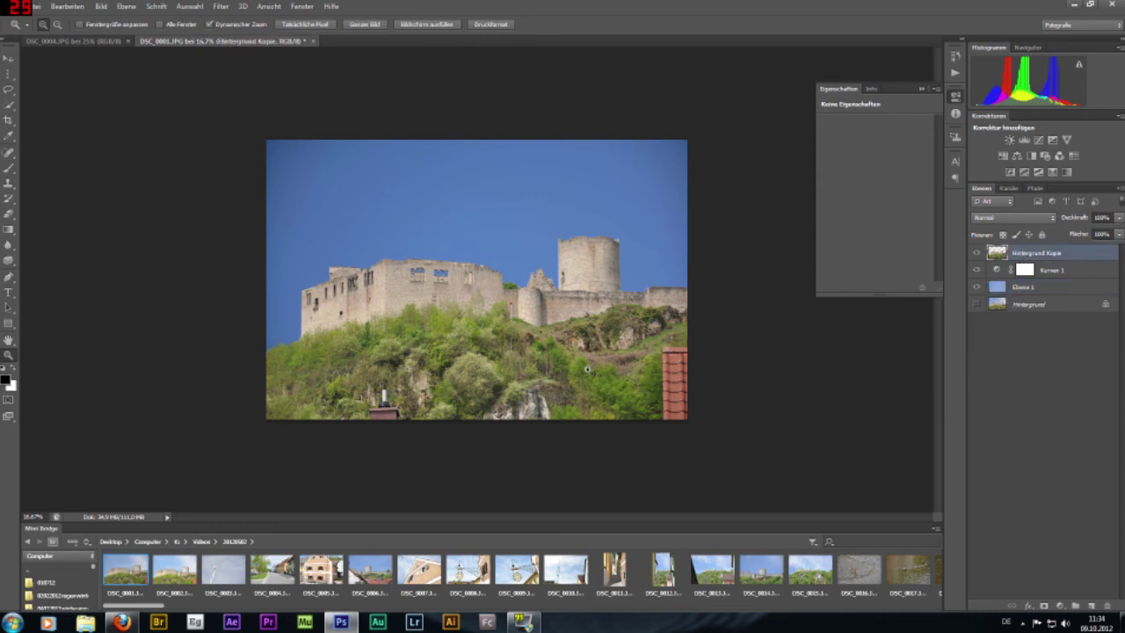
Add Kurven 2 above Hintergrund Kopie and drag down on the greenery to darken it slightly
left_click(1038, 140)
left_click(827, 155)
left_click_drag(609, 387, 605, 388)
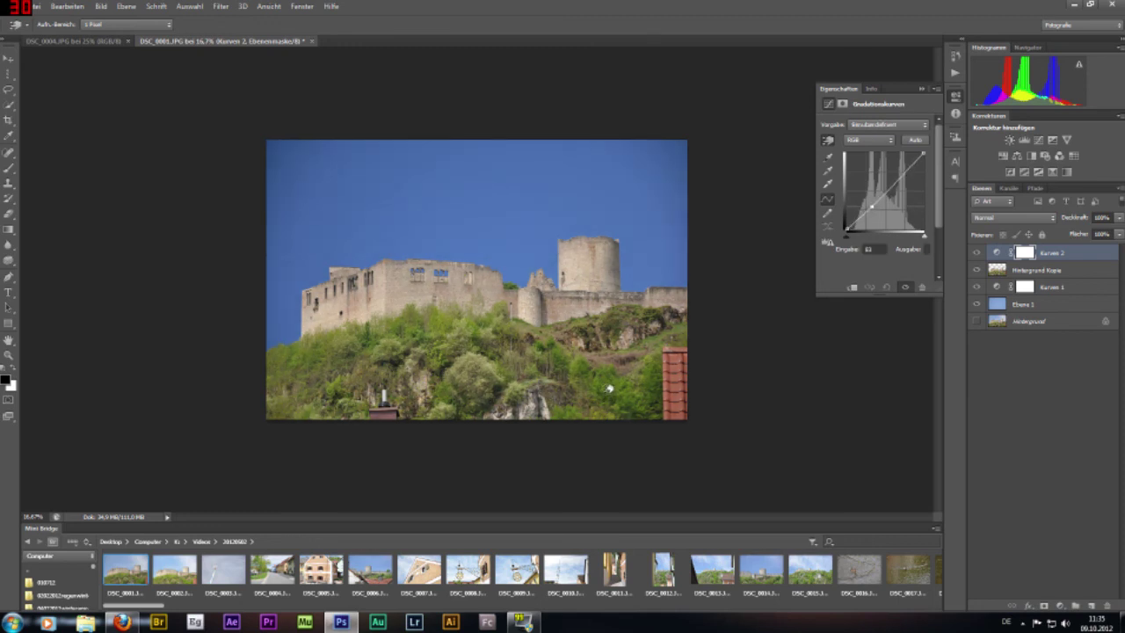